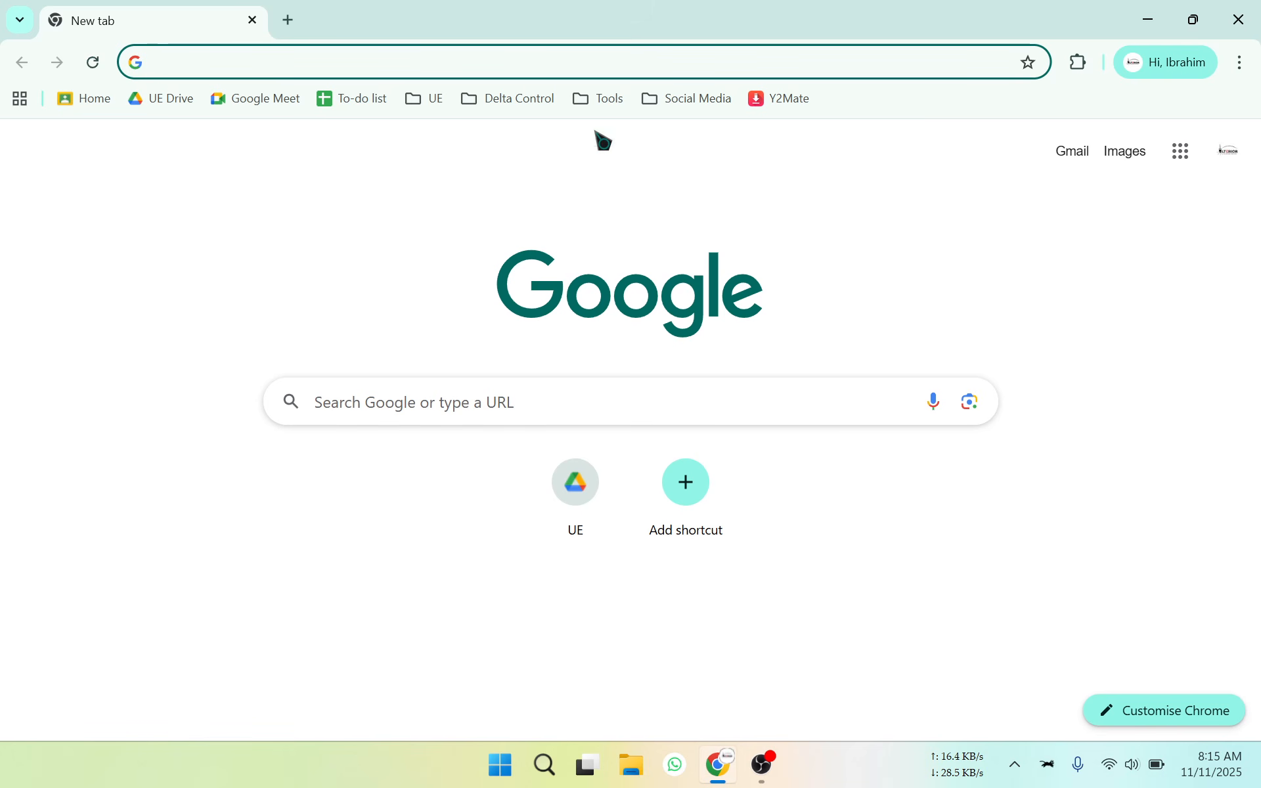
# Search the web for Ignition and open the Ignition download page on the Inductive Automation website.
pyautogui.click(354, 62)
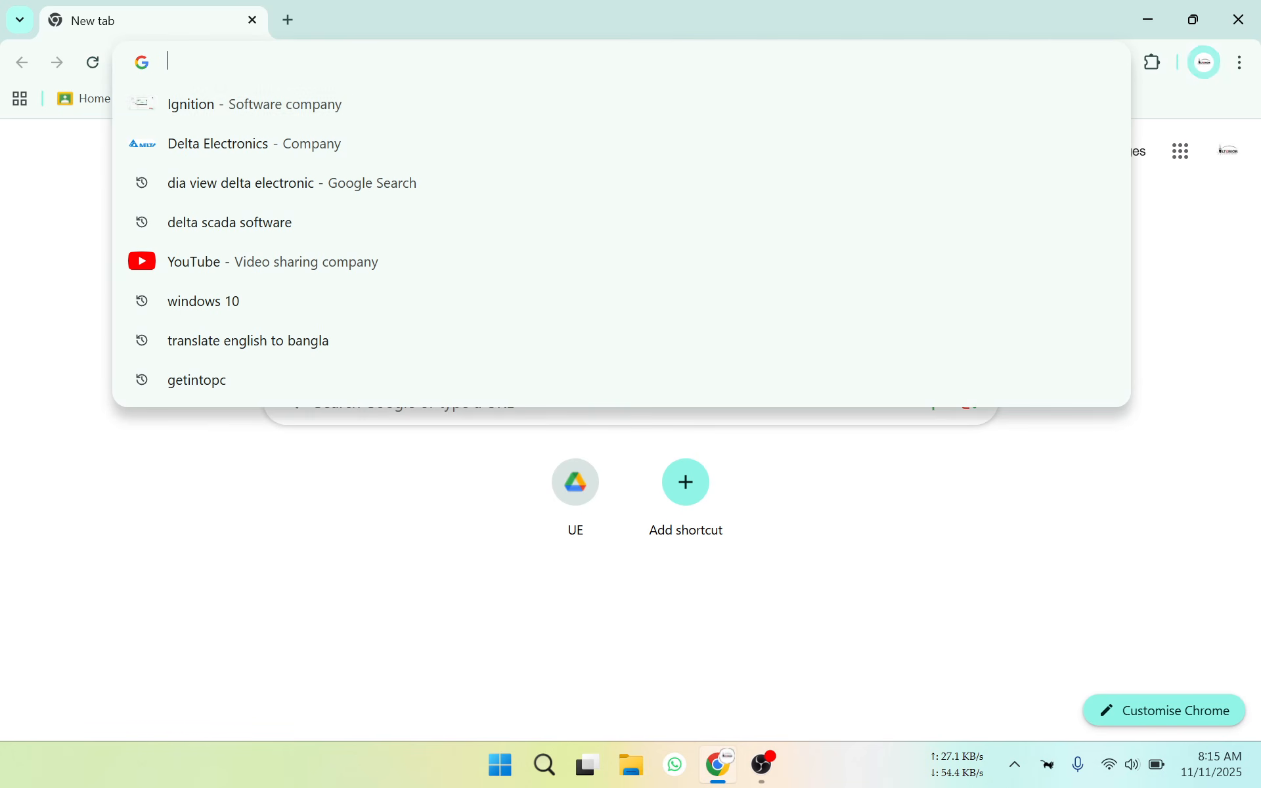
pyautogui.click(246, 119)
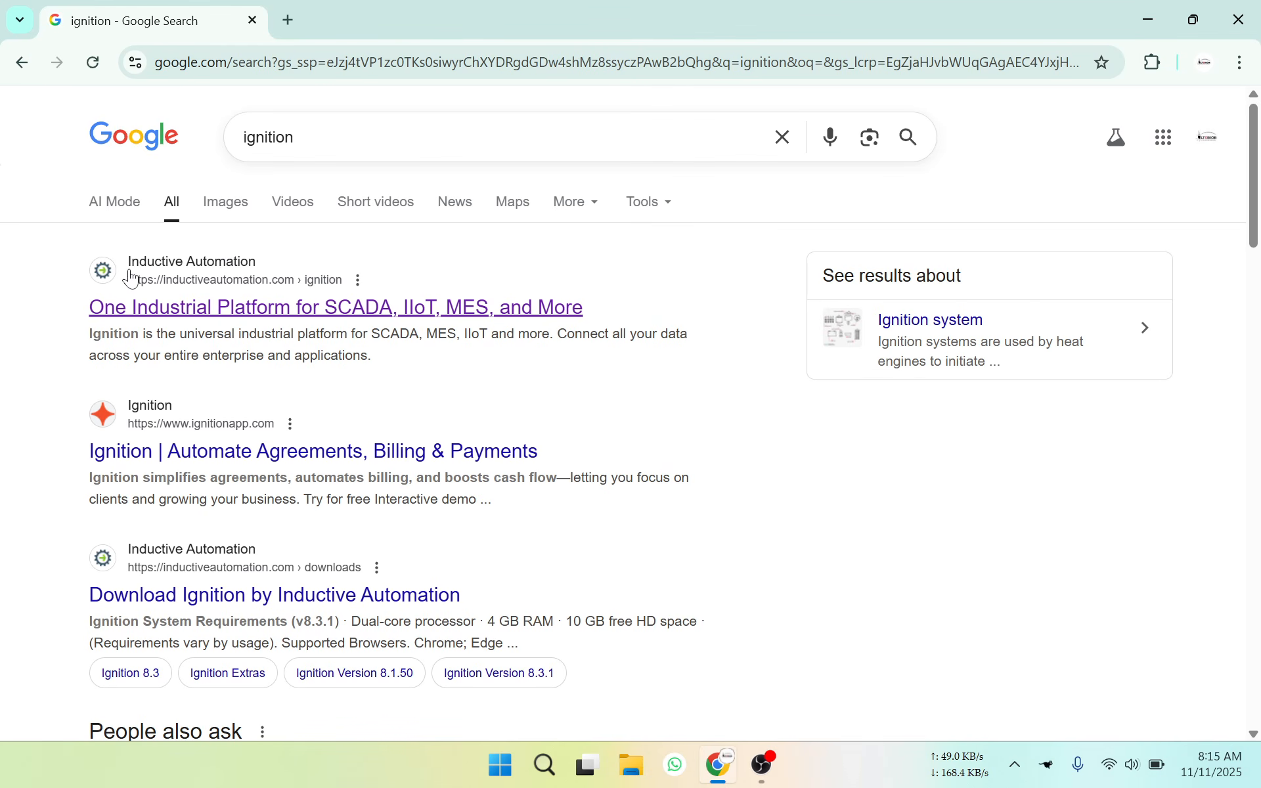
pyautogui.click(337, 307)
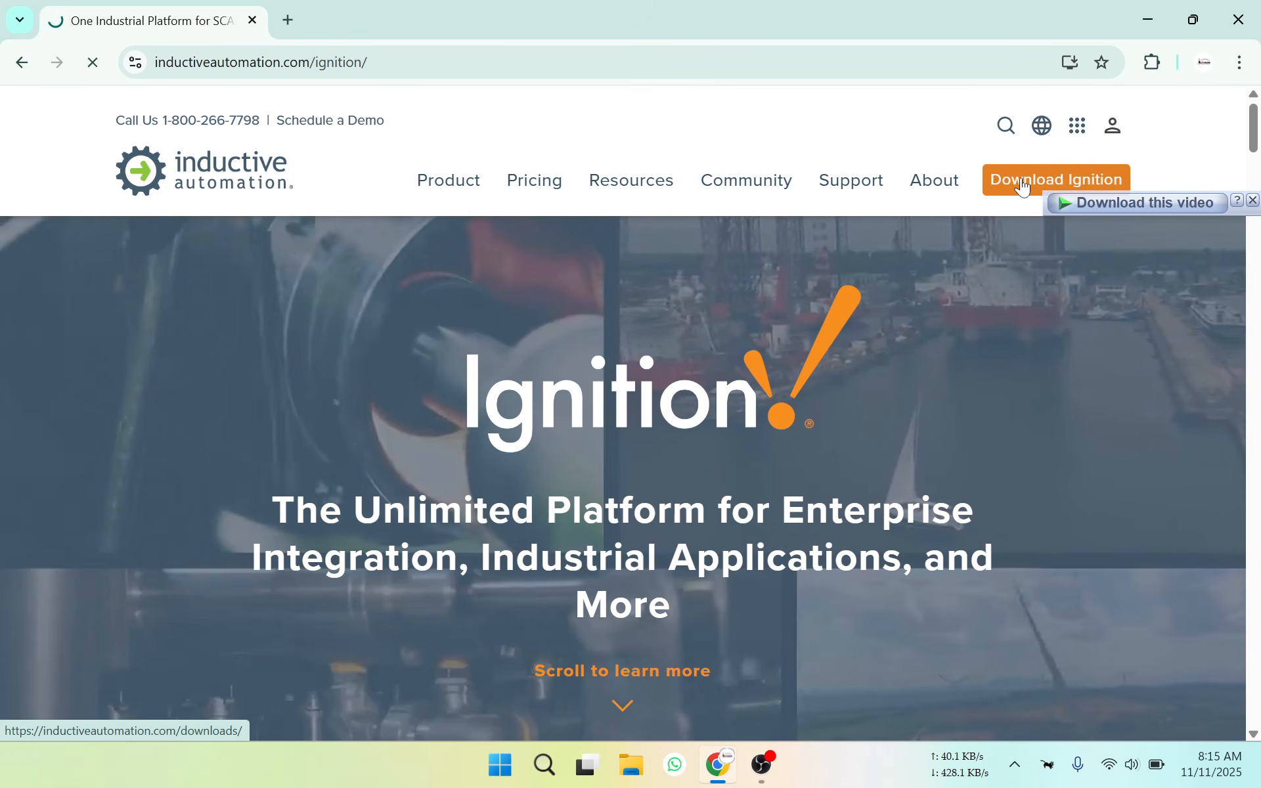
pyautogui.click(1023, 187)
# Look through the Ignition download page, including the Windows installer offer and the free trial information.
pyautogui.scroll(-5, 850, 463)
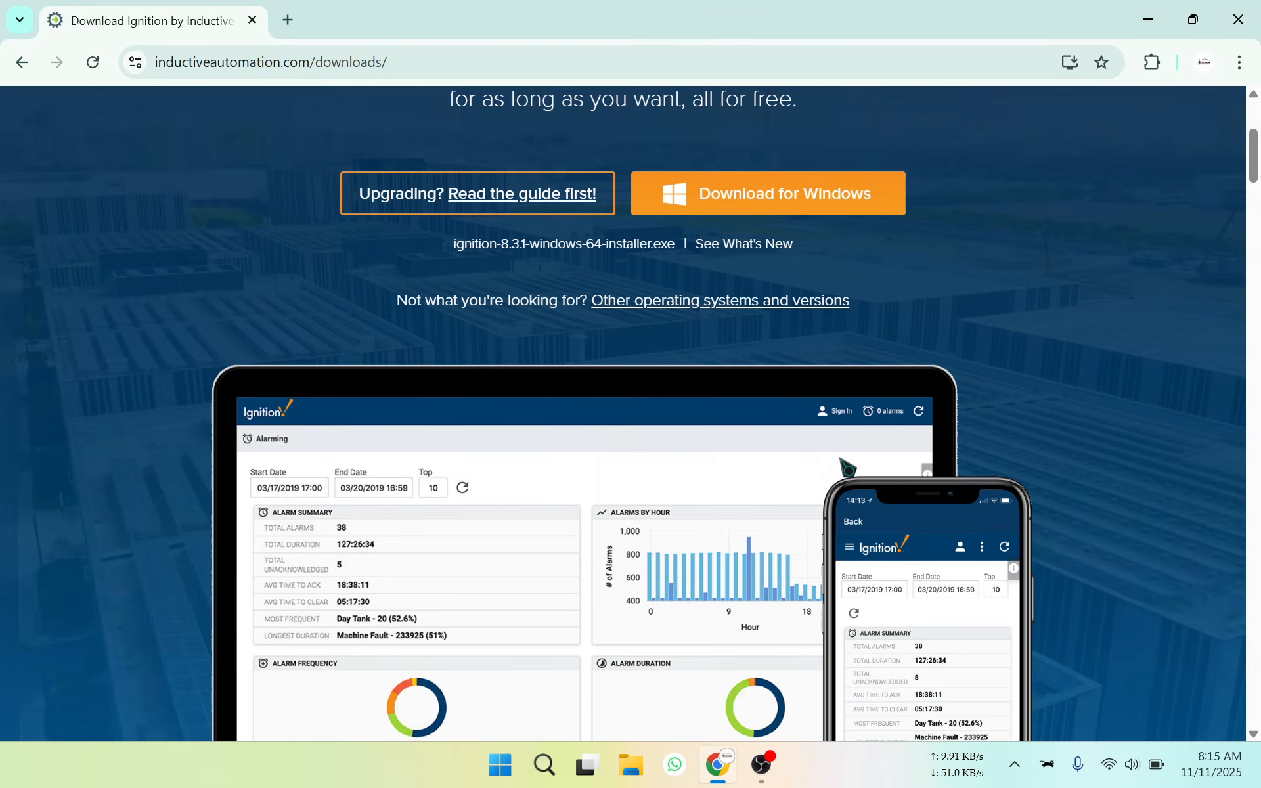
pyautogui.scroll(-1, 847, 468)
pyautogui.scroll(5, 839, 444)
pyautogui.scroll(-3, 756, 496)
pyautogui.scroll(-2, 777, 209)
pyautogui.scroll(-7, 861, 249)
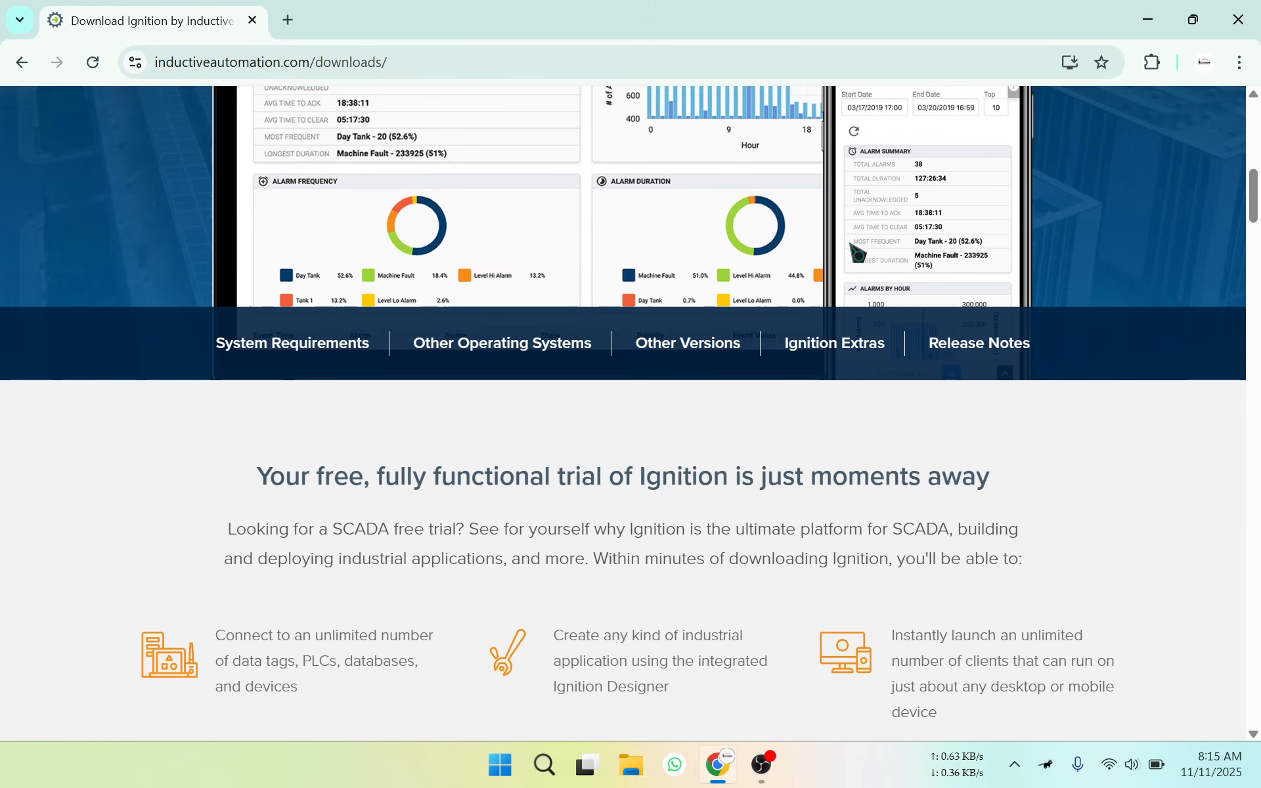
pyautogui.scroll(-6, 858, 252)
pyautogui.scroll(15, 854, 253)
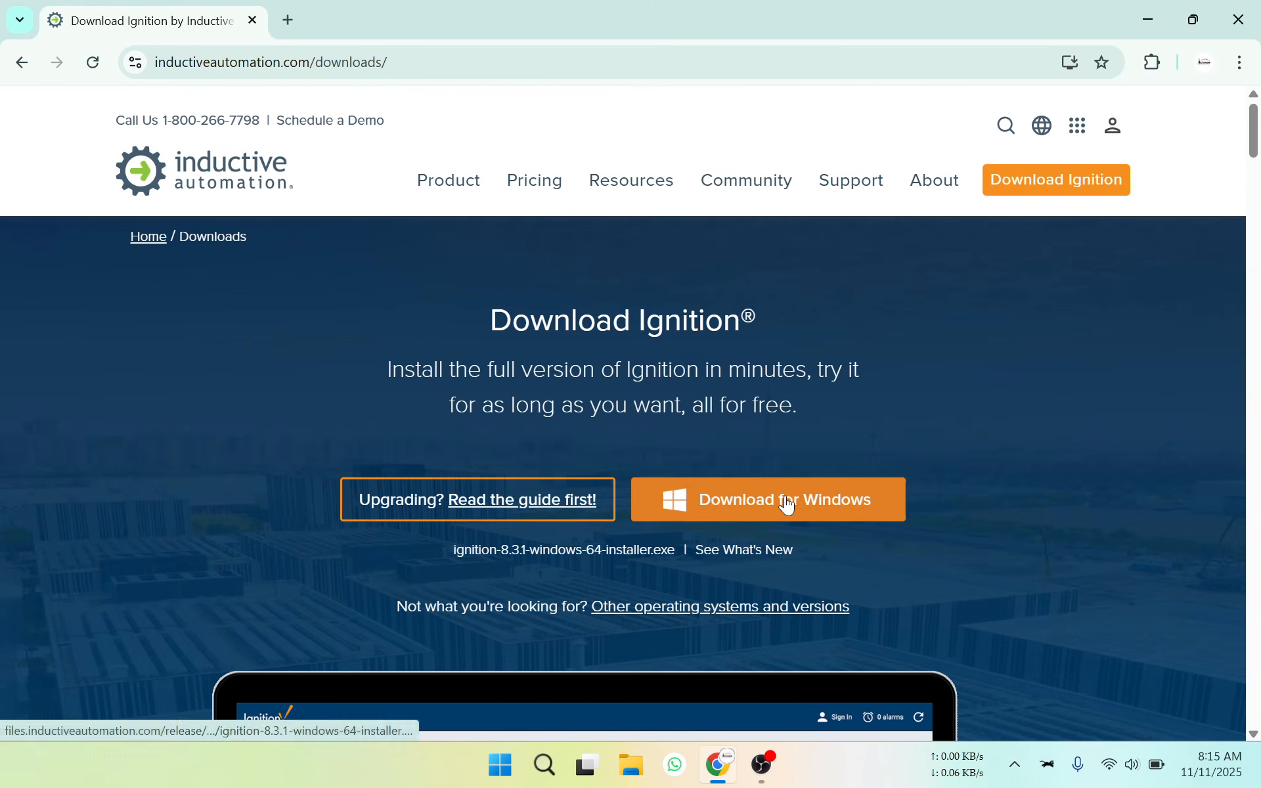
# Review the registration form for the Windows download, then close the form and the browser.
pyautogui.click(788, 505)
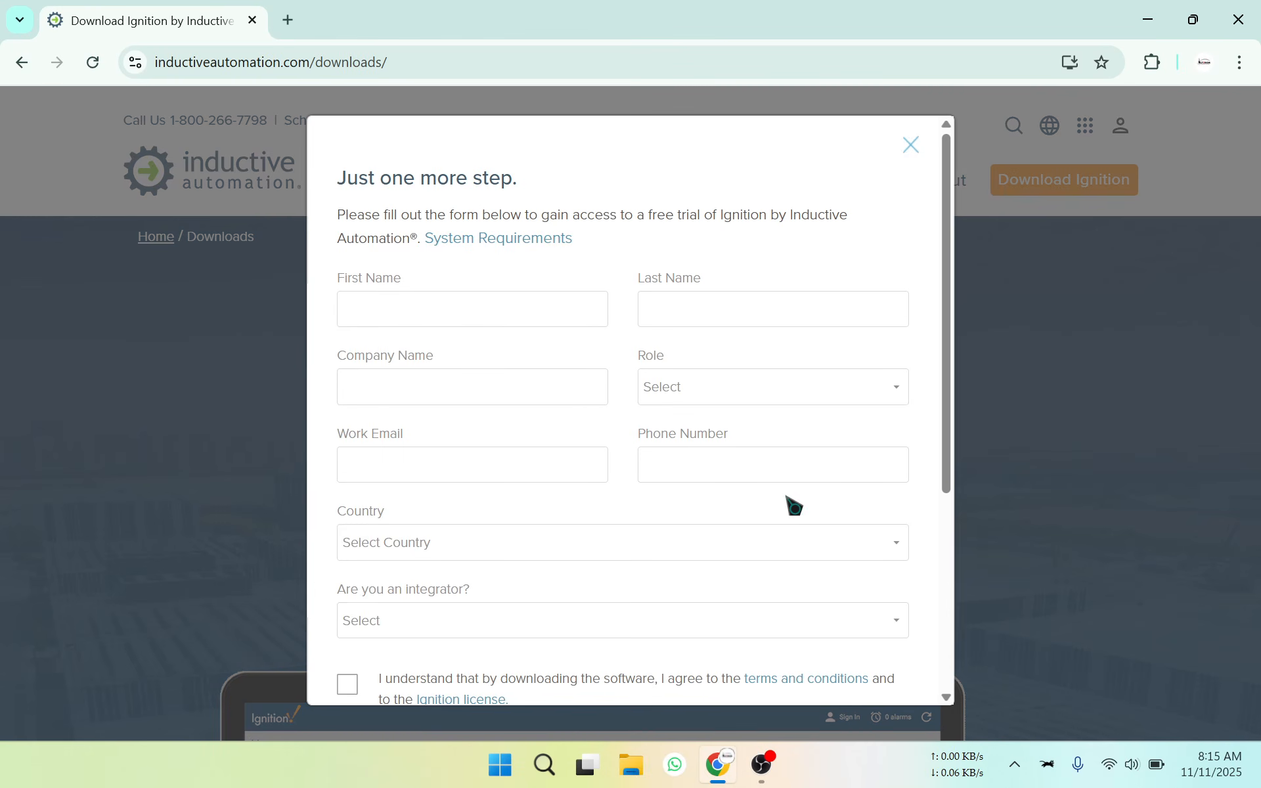
pyautogui.scroll(-4, 550, 506)
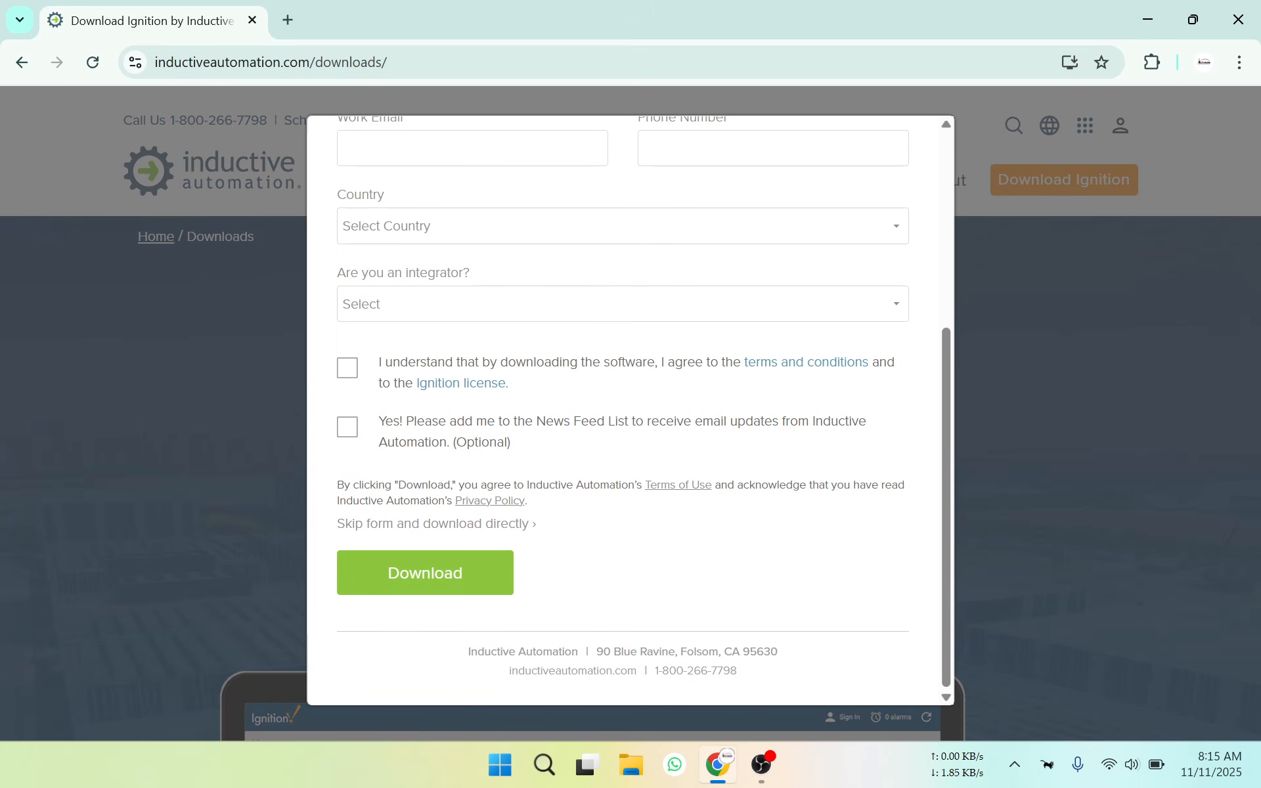
pyautogui.scroll(4, 772, 396)
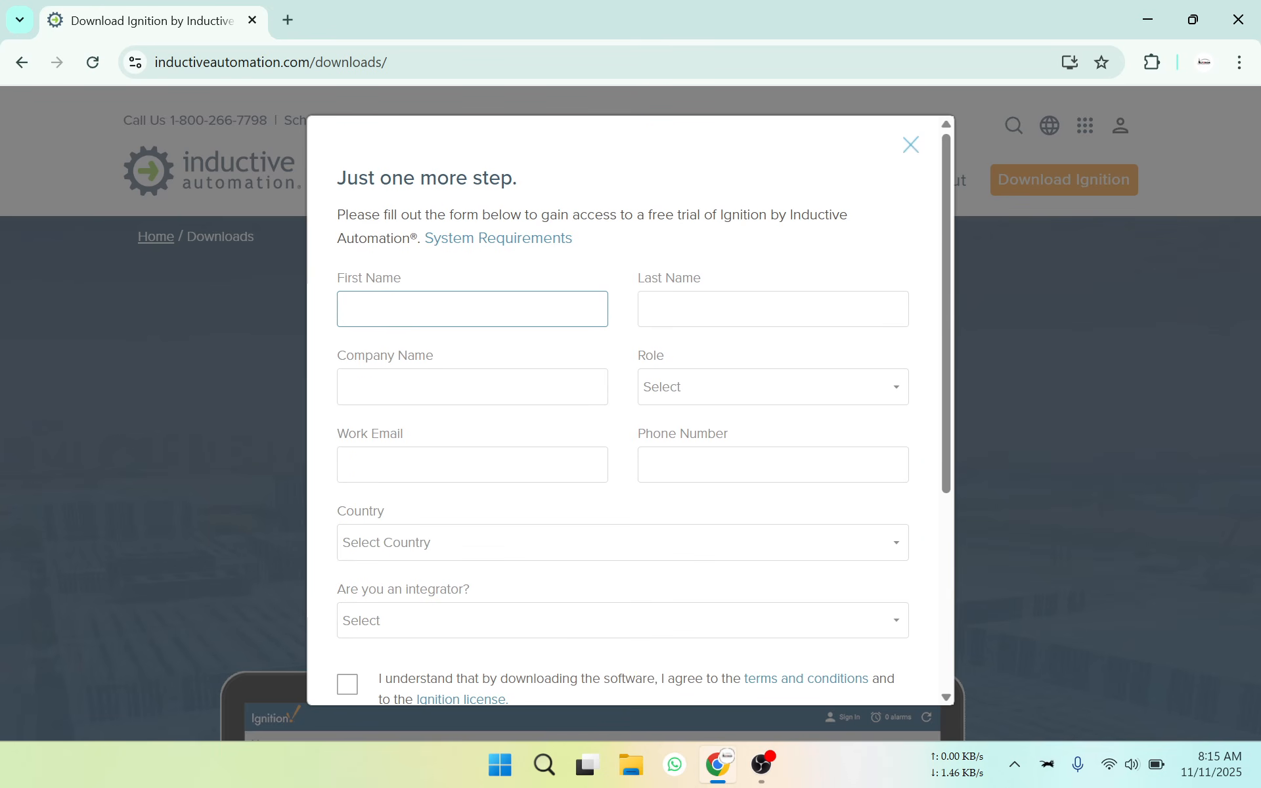
pyautogui.click(911, 151)
pyautogui.click(1239, 20)
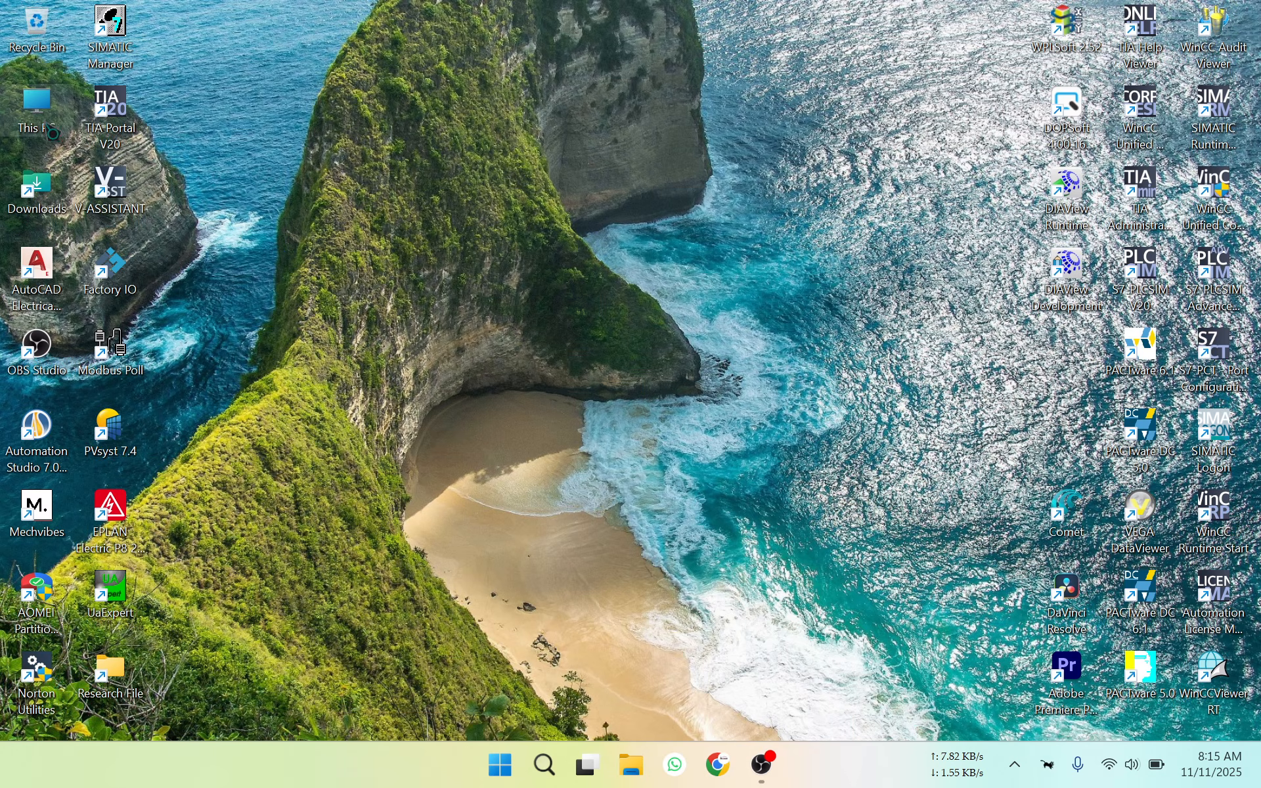
# Launch the ignition-8.1.47-windows-64 installer from the Downloads folder.
pyautogui.doubleClick(58, 211)
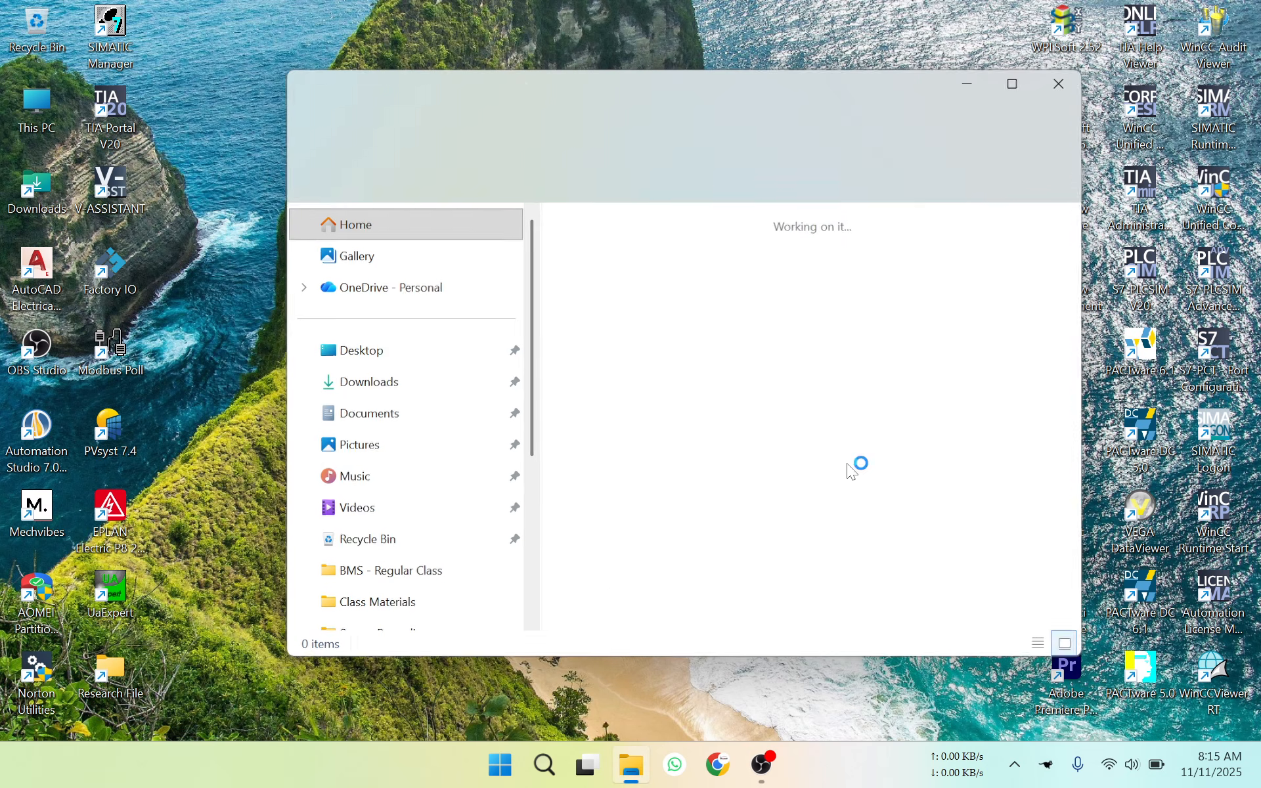
pyautogui.click(648, 531)
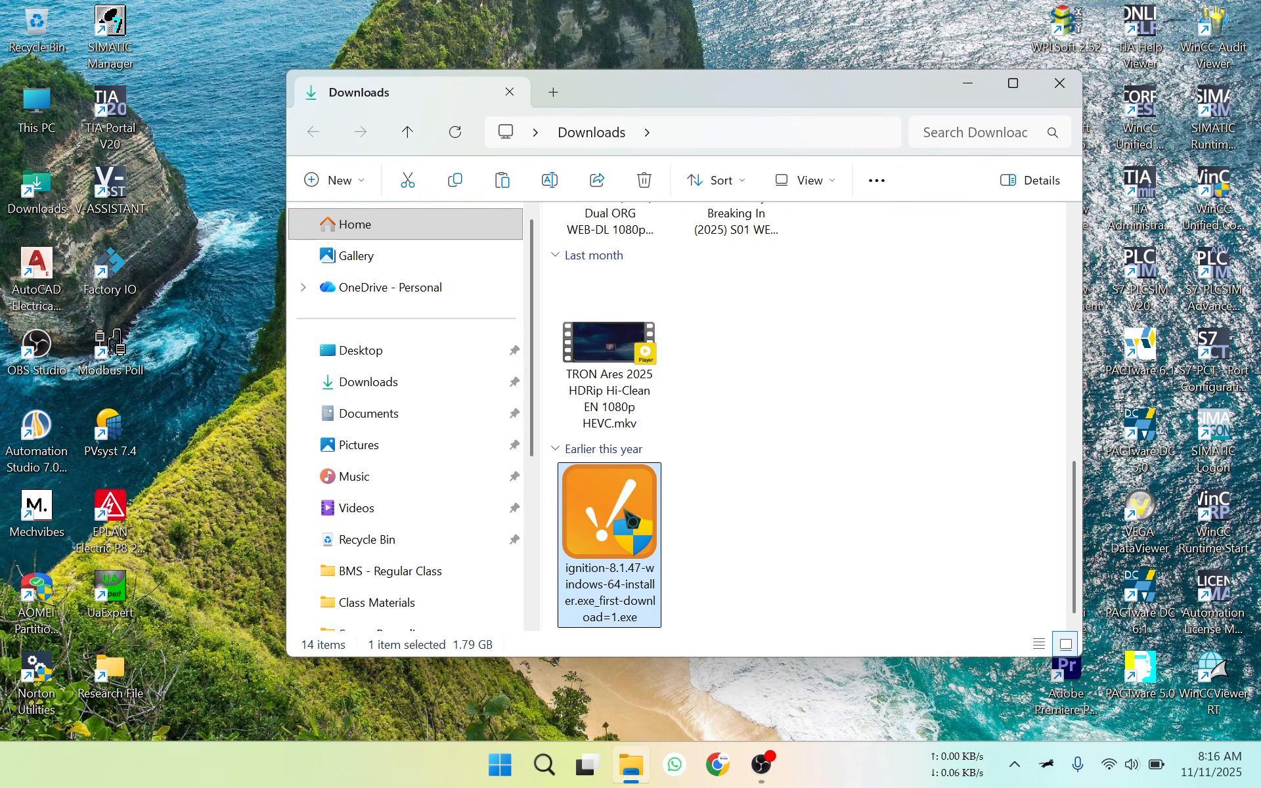
pyautogui.doubleClick(617, 506)
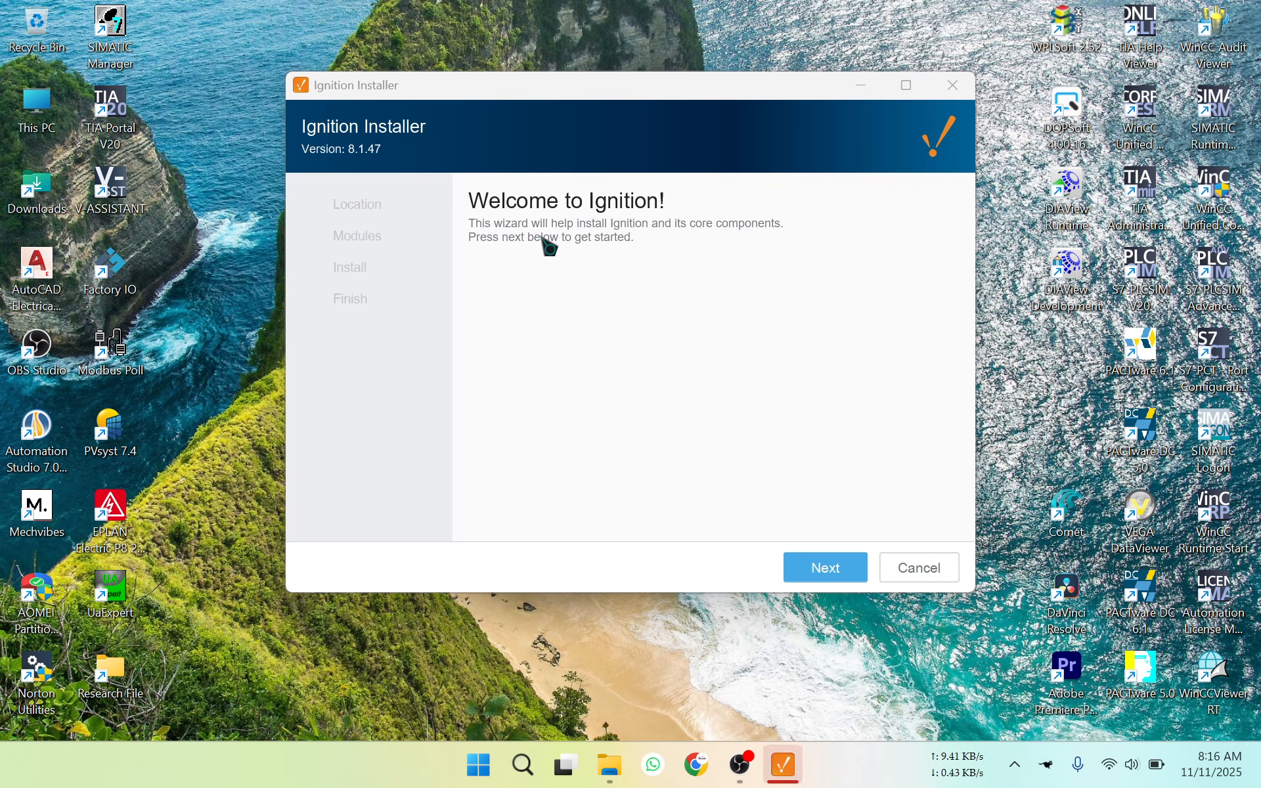
# Accept C:\Program Files\Inductive Automation\Ignition as the installation directory and Ignition as the gateway service name.
pyautogui.click(828, 569)
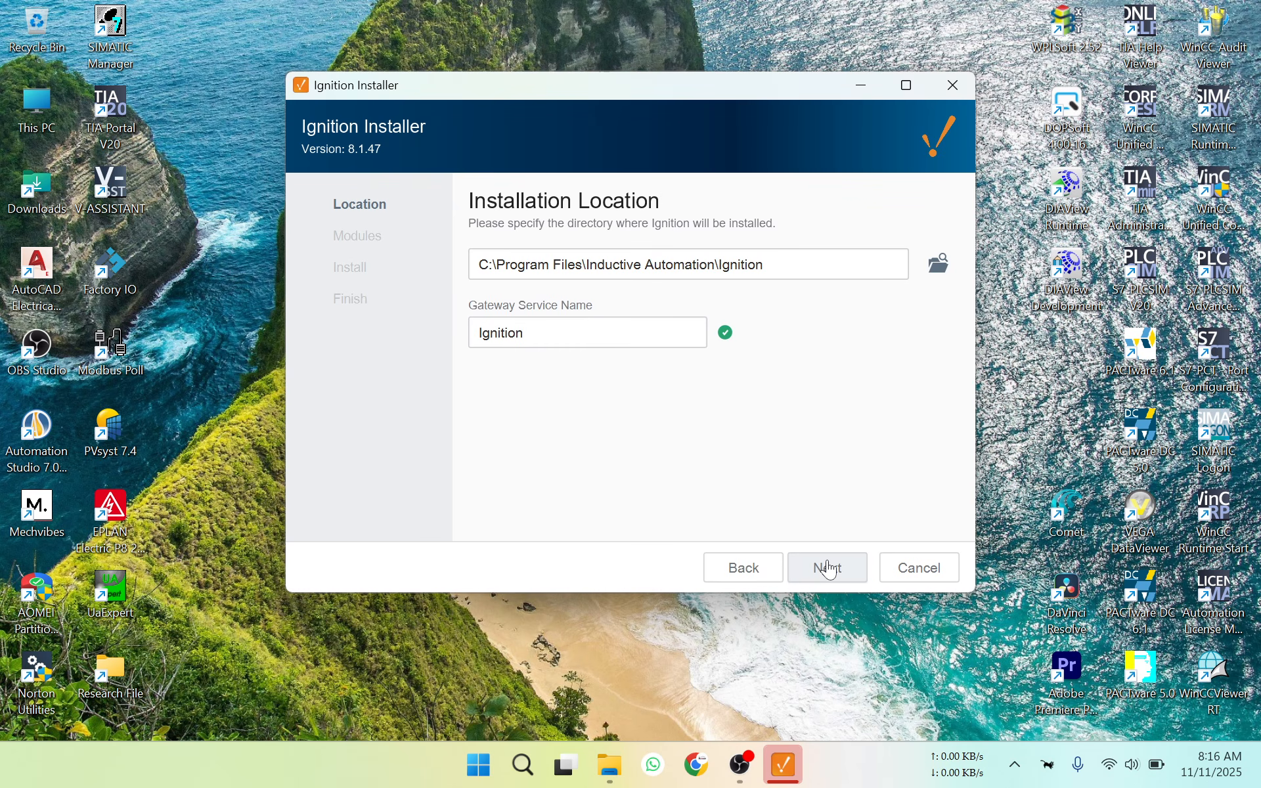
pyautogui.click(763, 264)
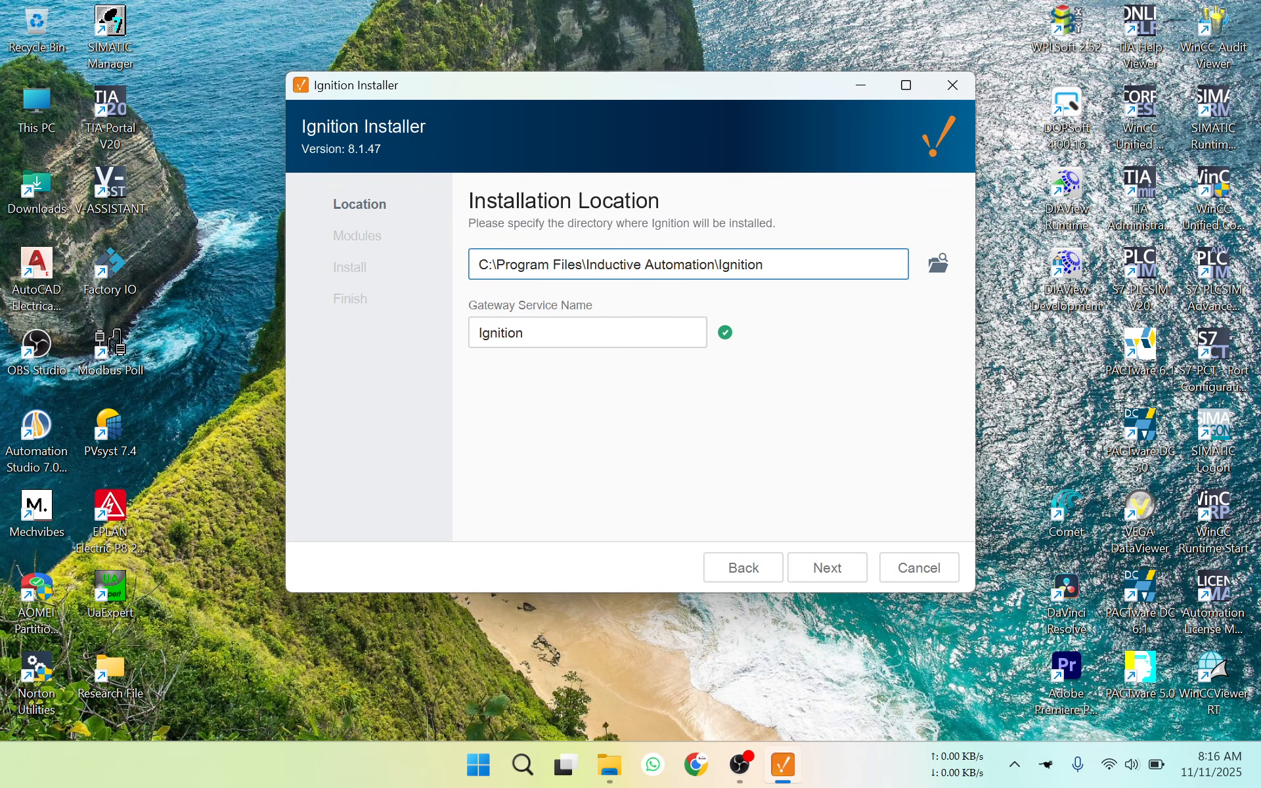
pyautogui.click(848, 573)
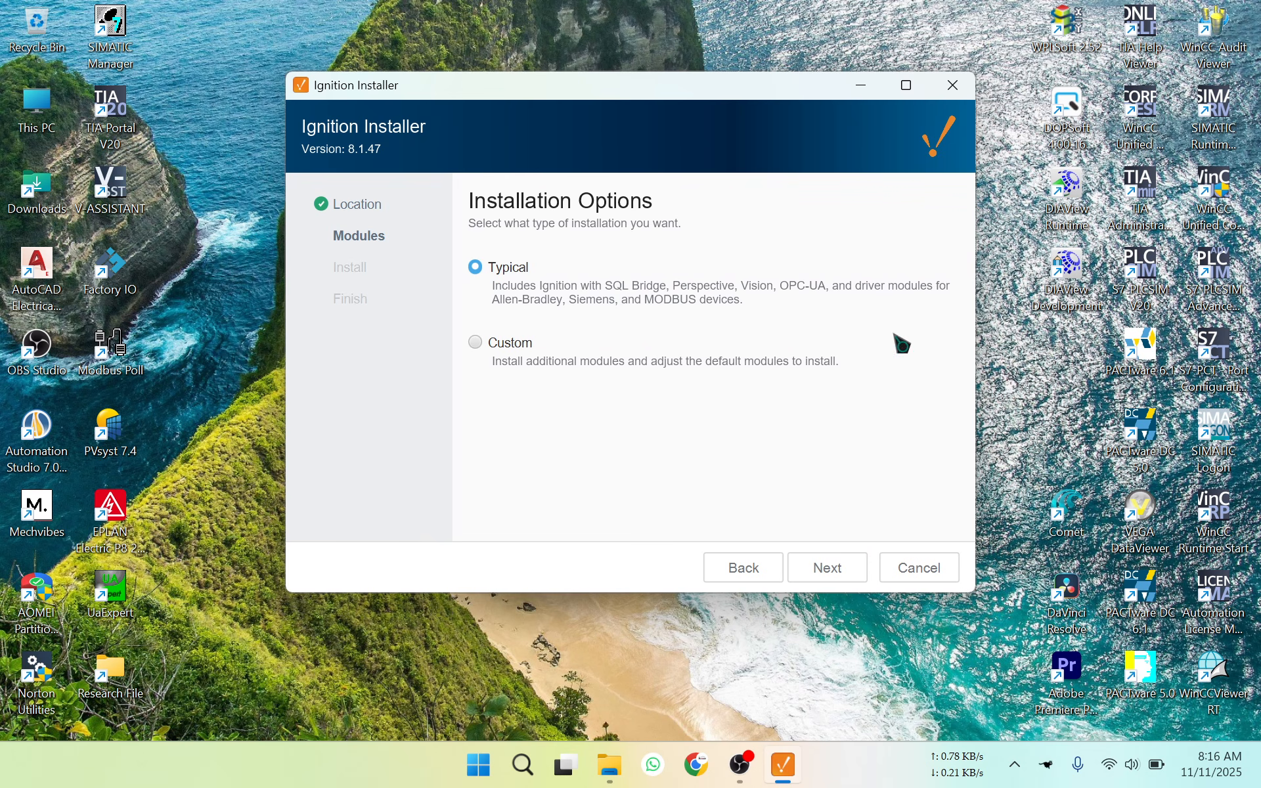
# Run the Typical installation and finish the wizard with Start Ignition Now enabled.
pyautogui.click(827, 571)
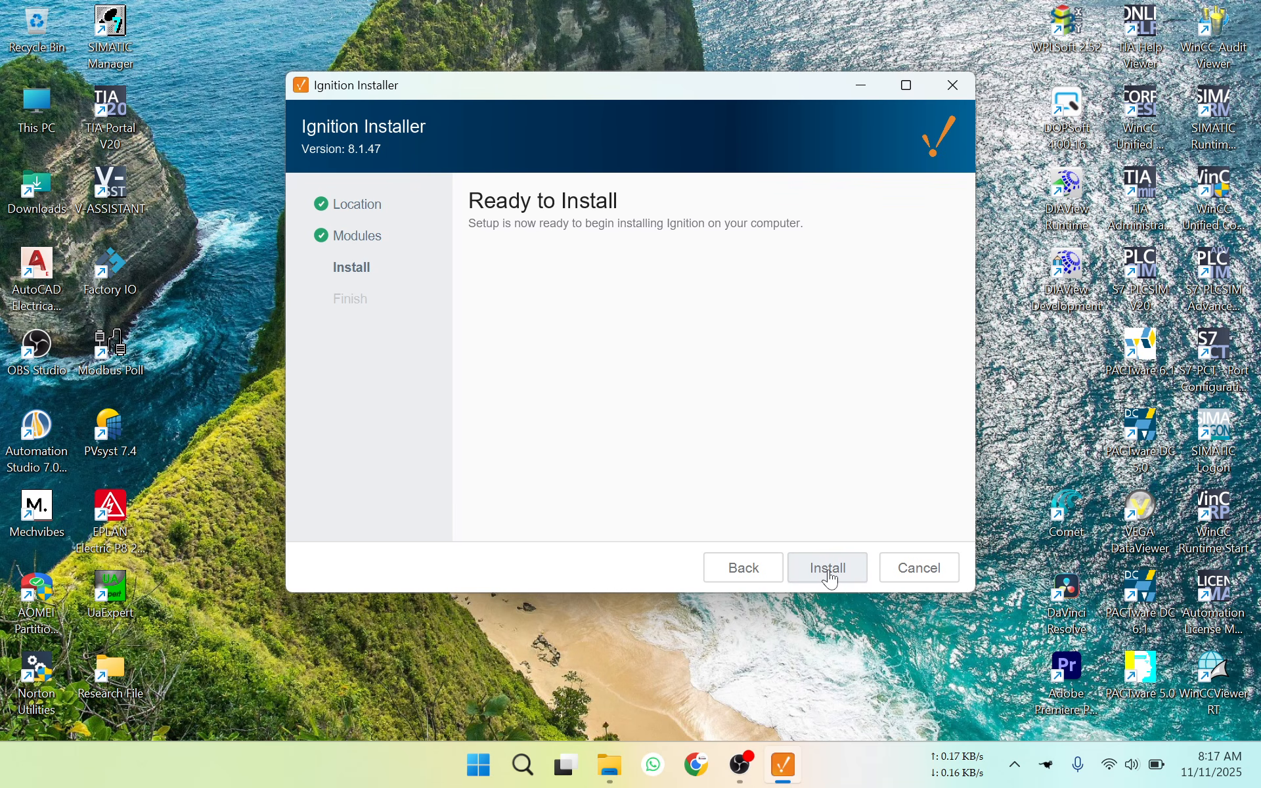
pyautogui.click(829, 577)
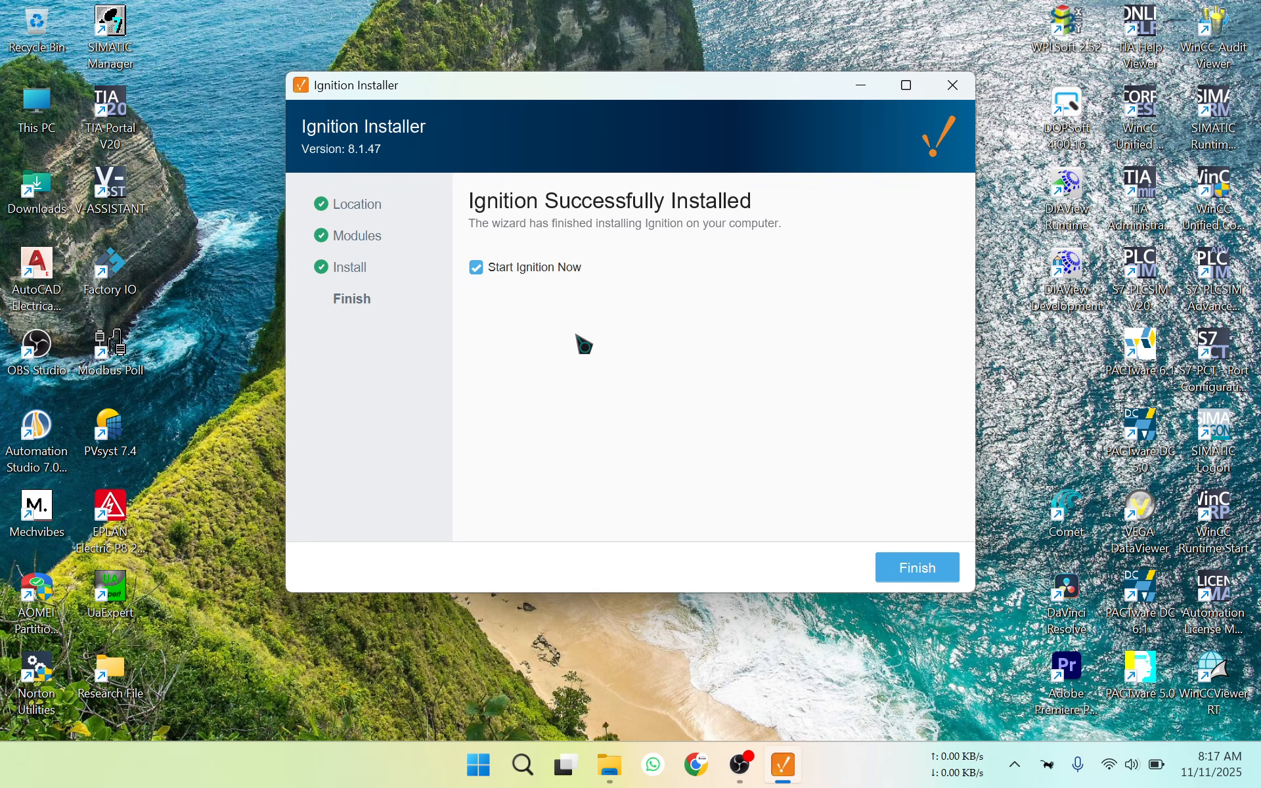
pyautogui.click(912, 586)
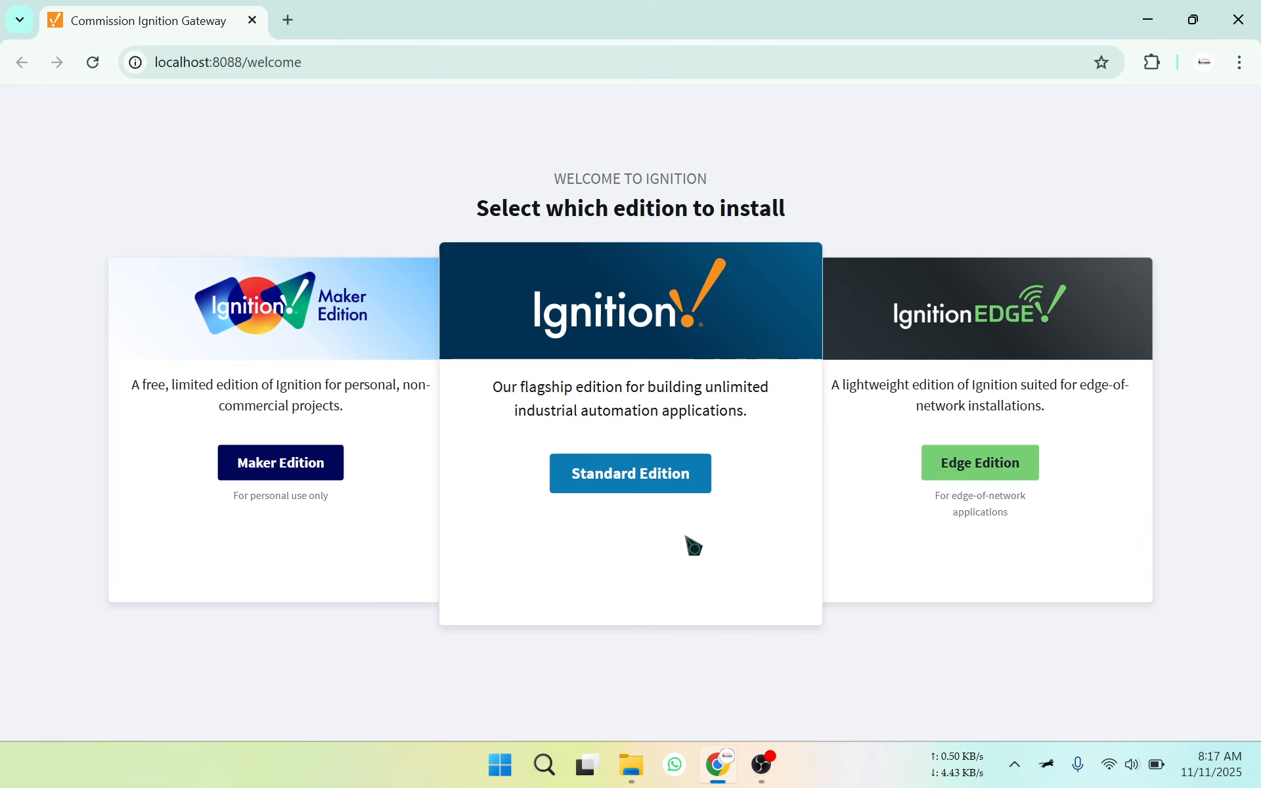
# Minimize the browser and search Windows for "igniti" to check for an installed Ignition app.
pyautogui.click(1148, 19)
pyautogui.click(544, 763)
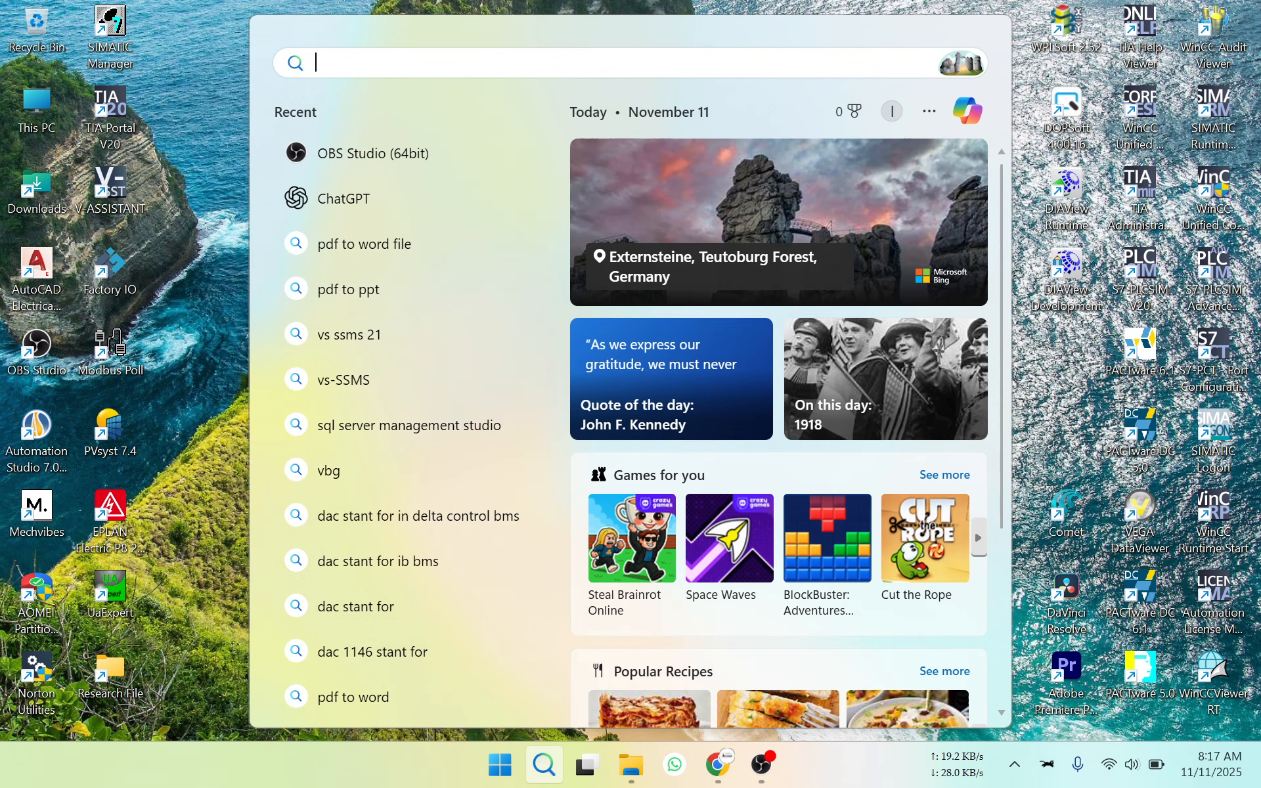
pyautogui.write('i')
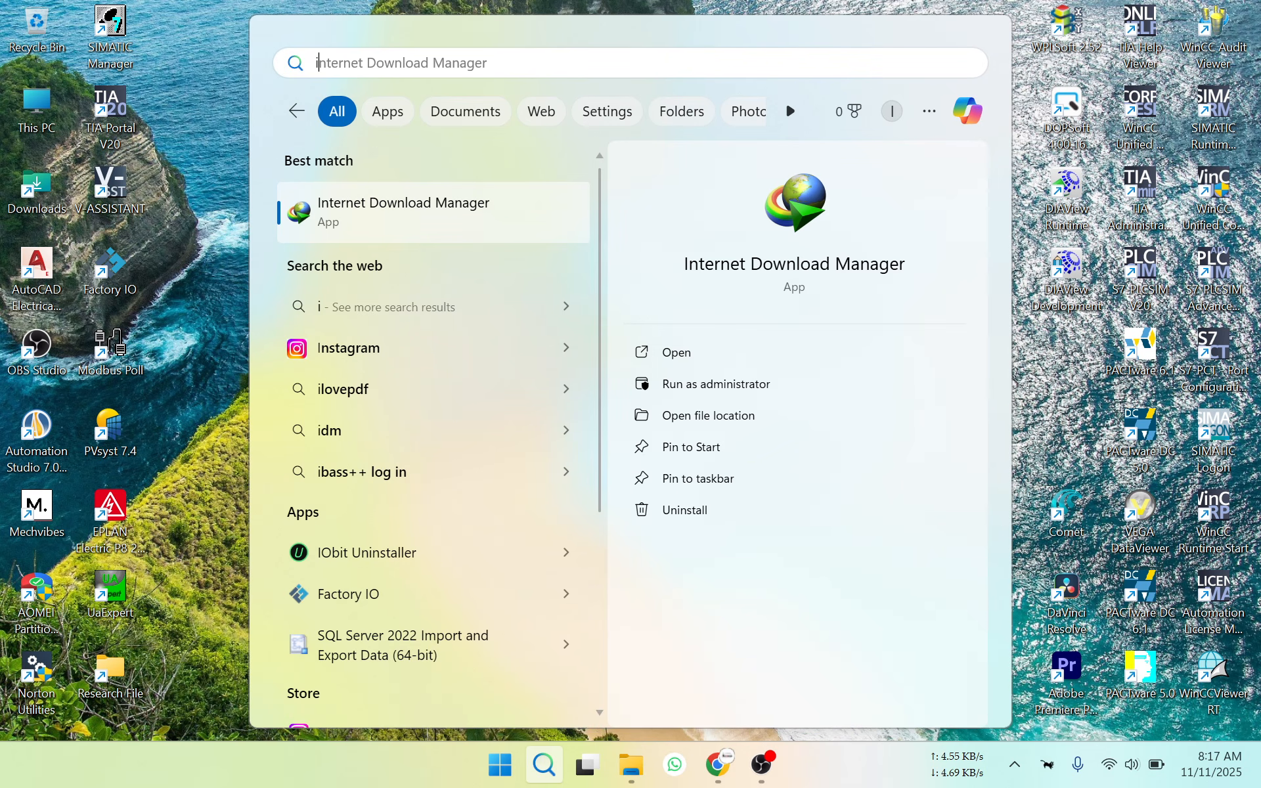
pyautogui.write('gniti')
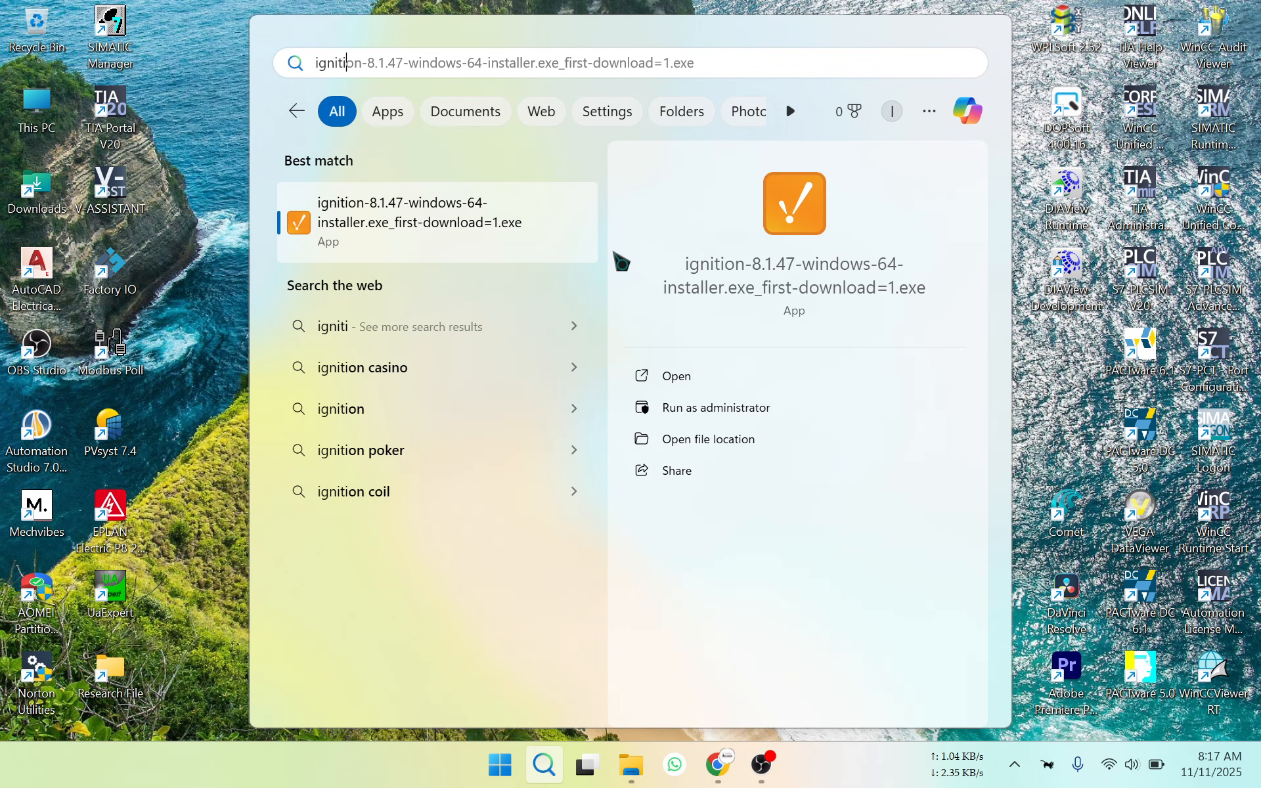
pyautogui.press('Right')
pyautogui.click(453, 774)
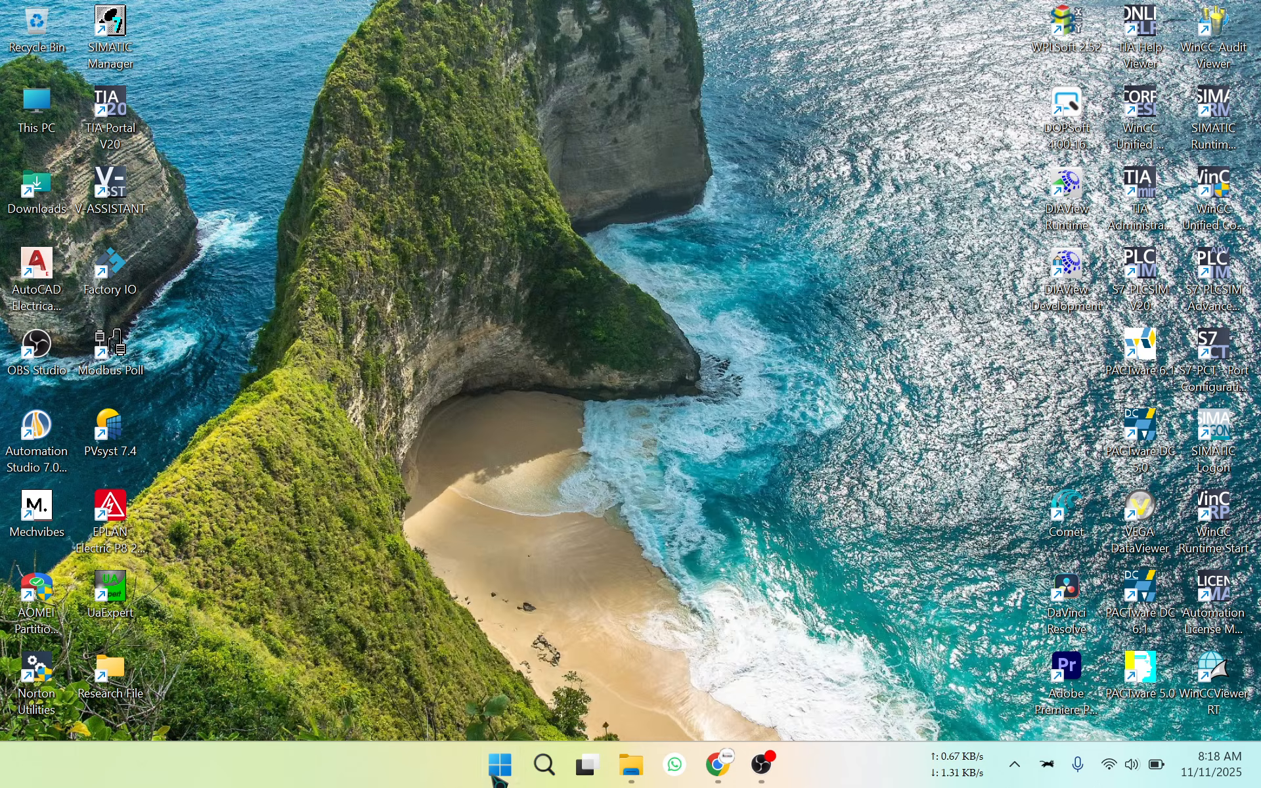
# Look through the full list of installed apps for Ignition, then search Windows for "igni" and close the search.
pyautogui.click(500, 766)
pyautogui.click(749, 129)
pyautogui.scroll(-5, 554, 305)
pyautogui.scroll(-5, 554, 304)
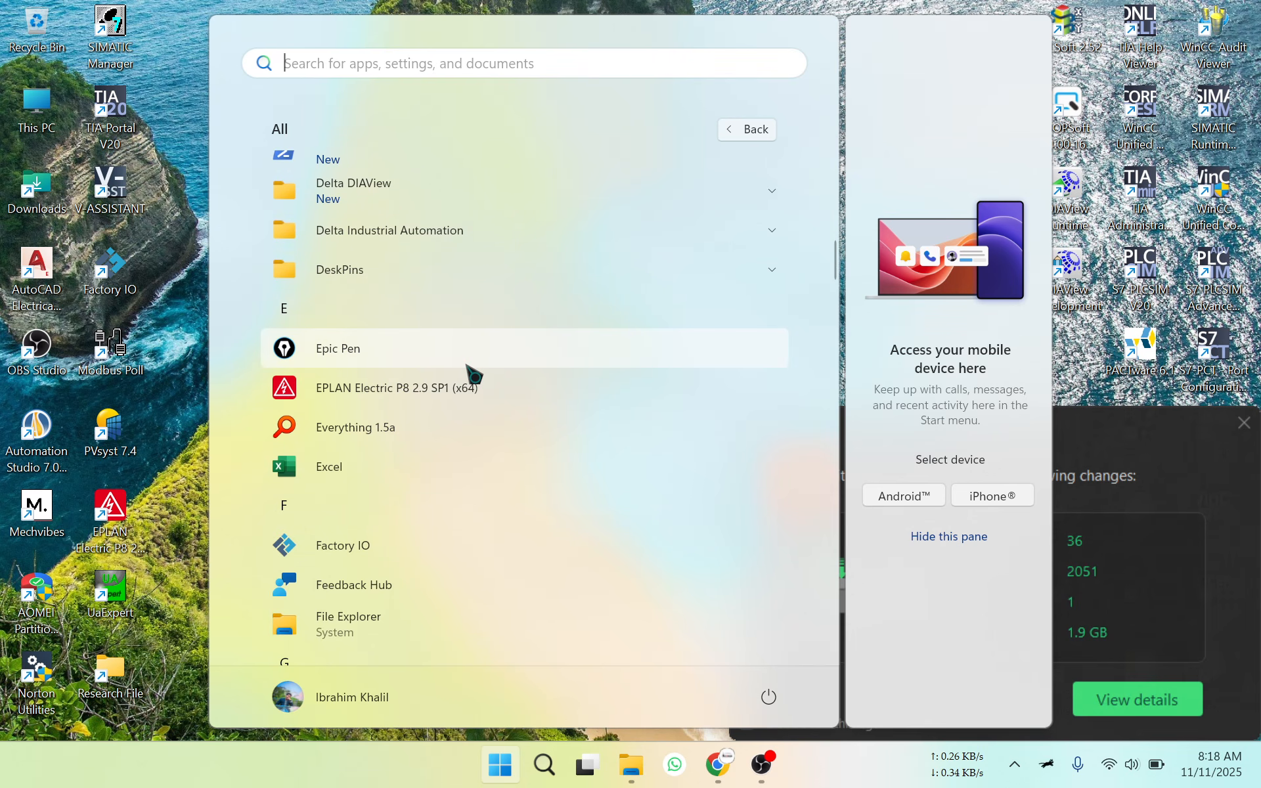
pyautogui.scroll(-2, 472, 373)
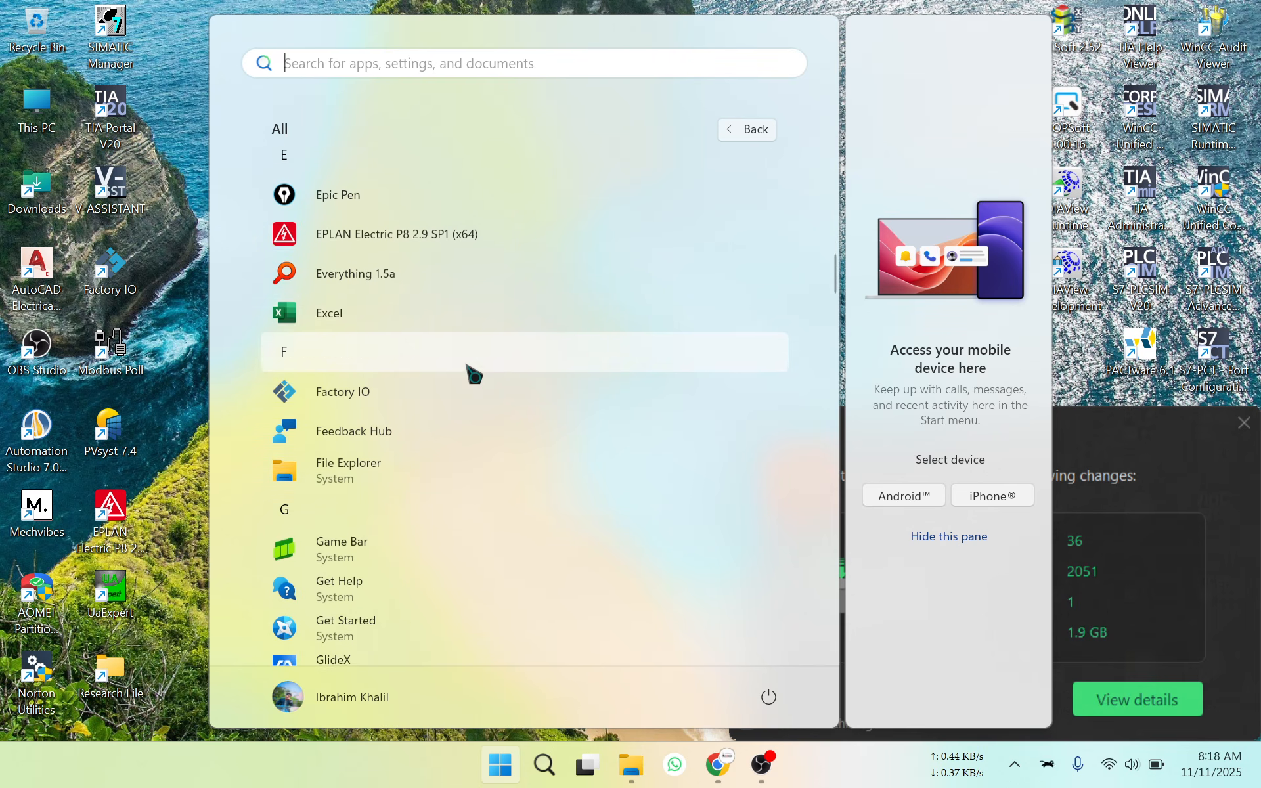
pyautogui.scroll(5, 472, 373)
pyautogui.scroll(-6, 473, 374)
pyautogui.scroll(-5, 473, 373)
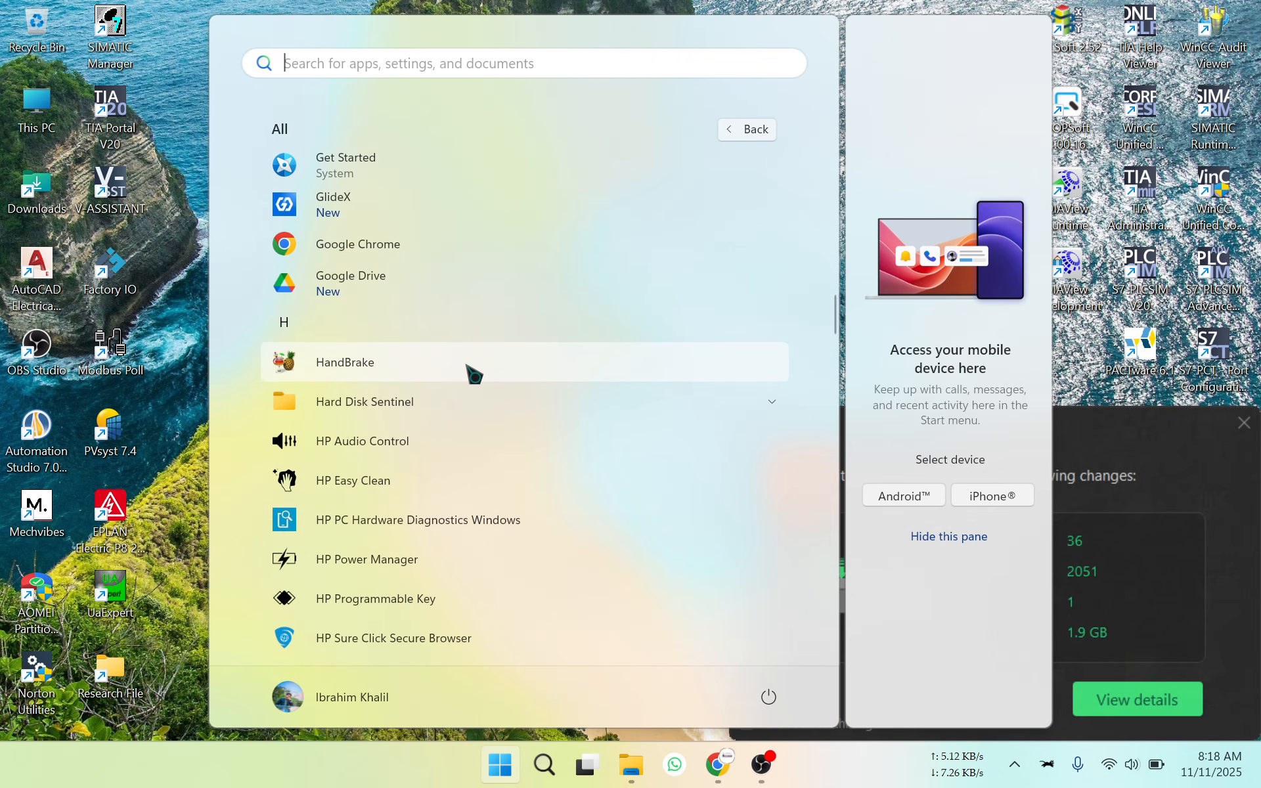
pyautogui.scroll(3, 473, 373)
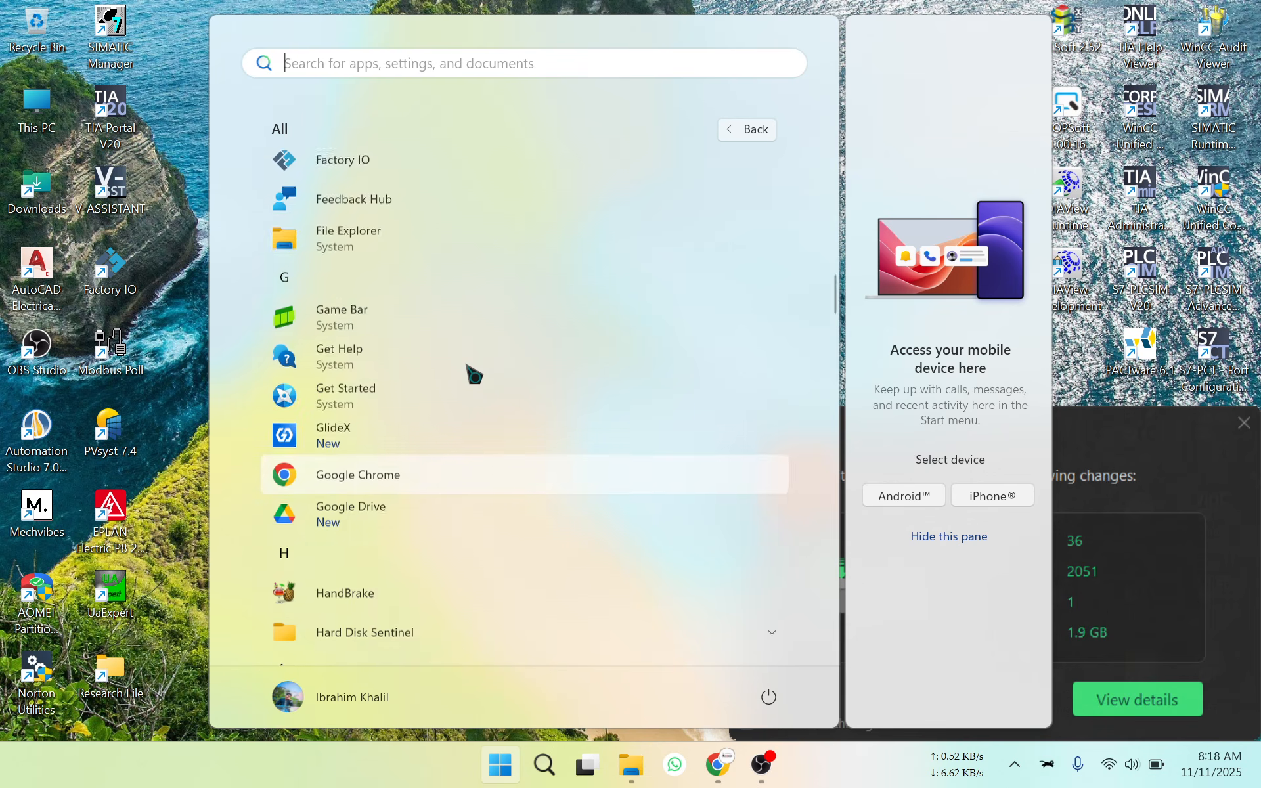
pyautogui.scroll(-3, 473, 373)
pyautogui.scroll(-8, 473, 373)
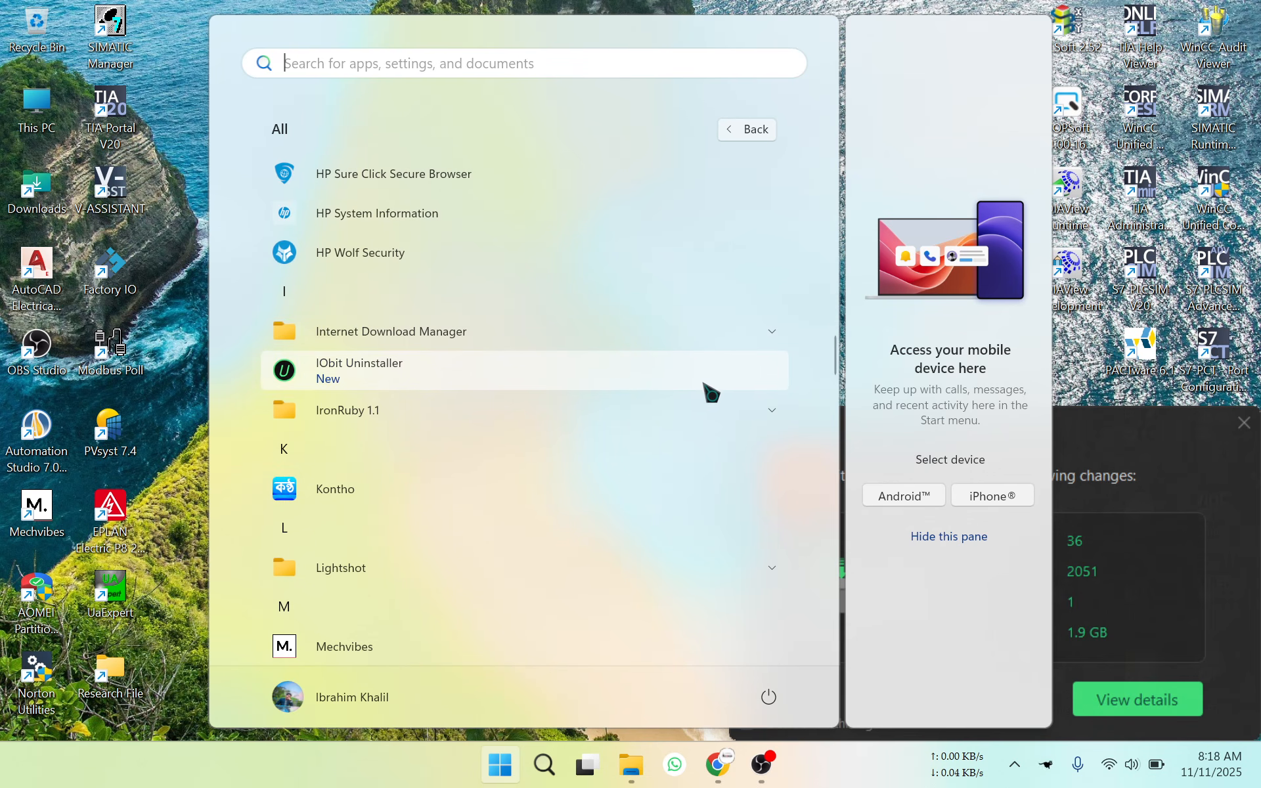
pyautogui.scroll(-1, 549, 362)
pyautogui.scroll(-10, 549, 362)
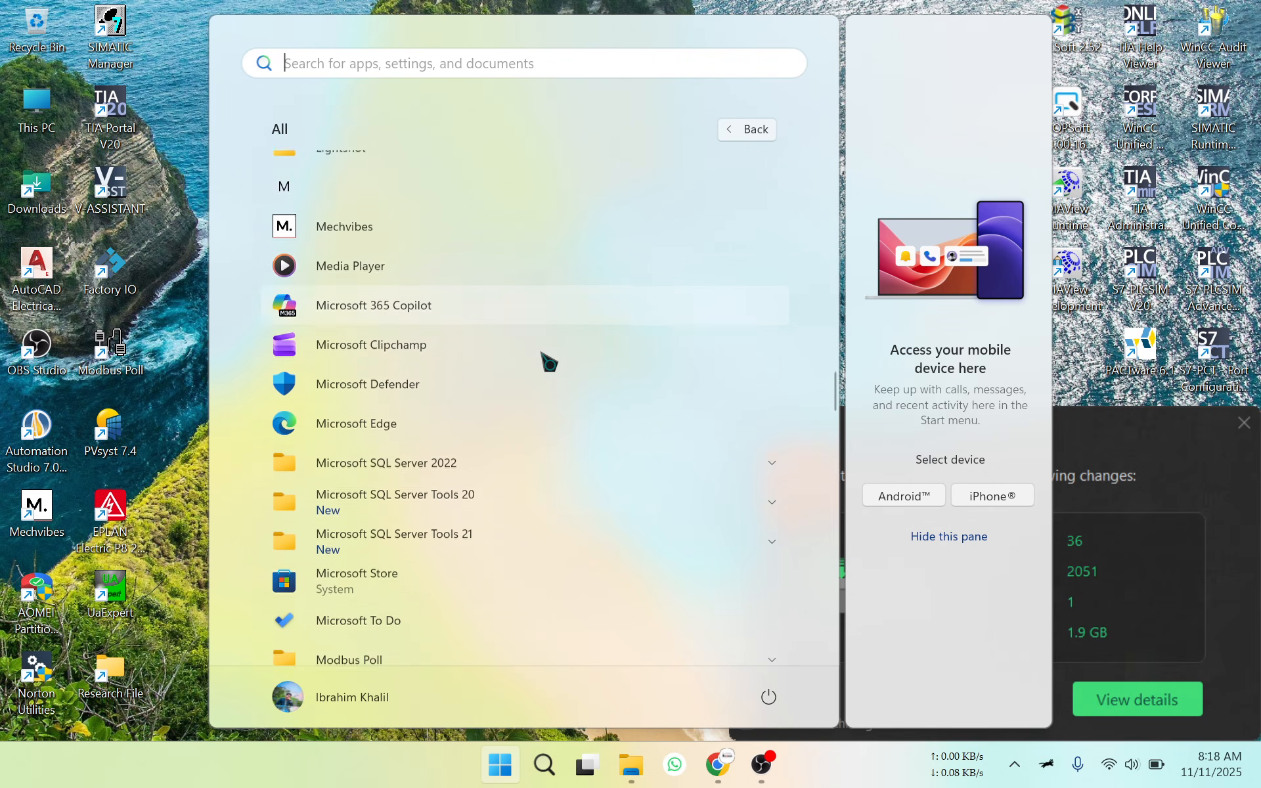
pyautogui.scroll(-15, 549, 361)
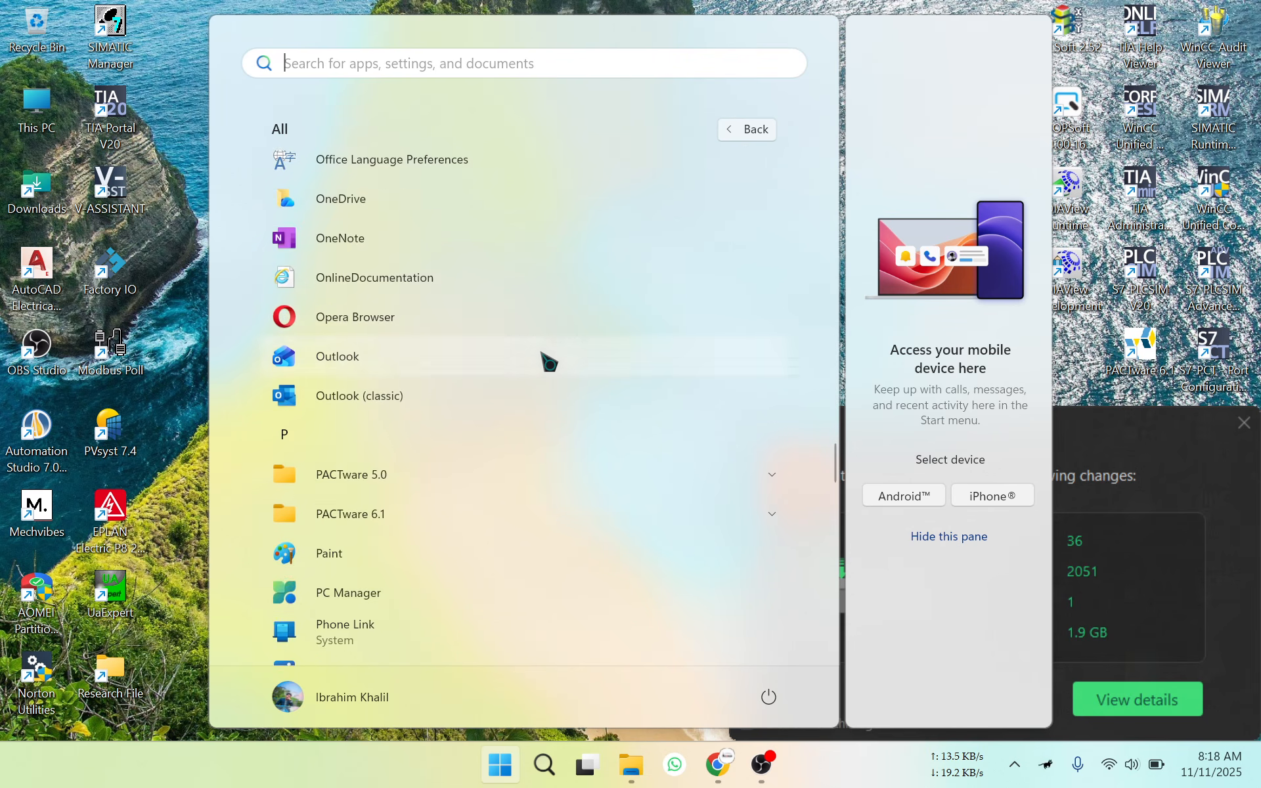
pyautogui.scroll(-15, 550, 362)
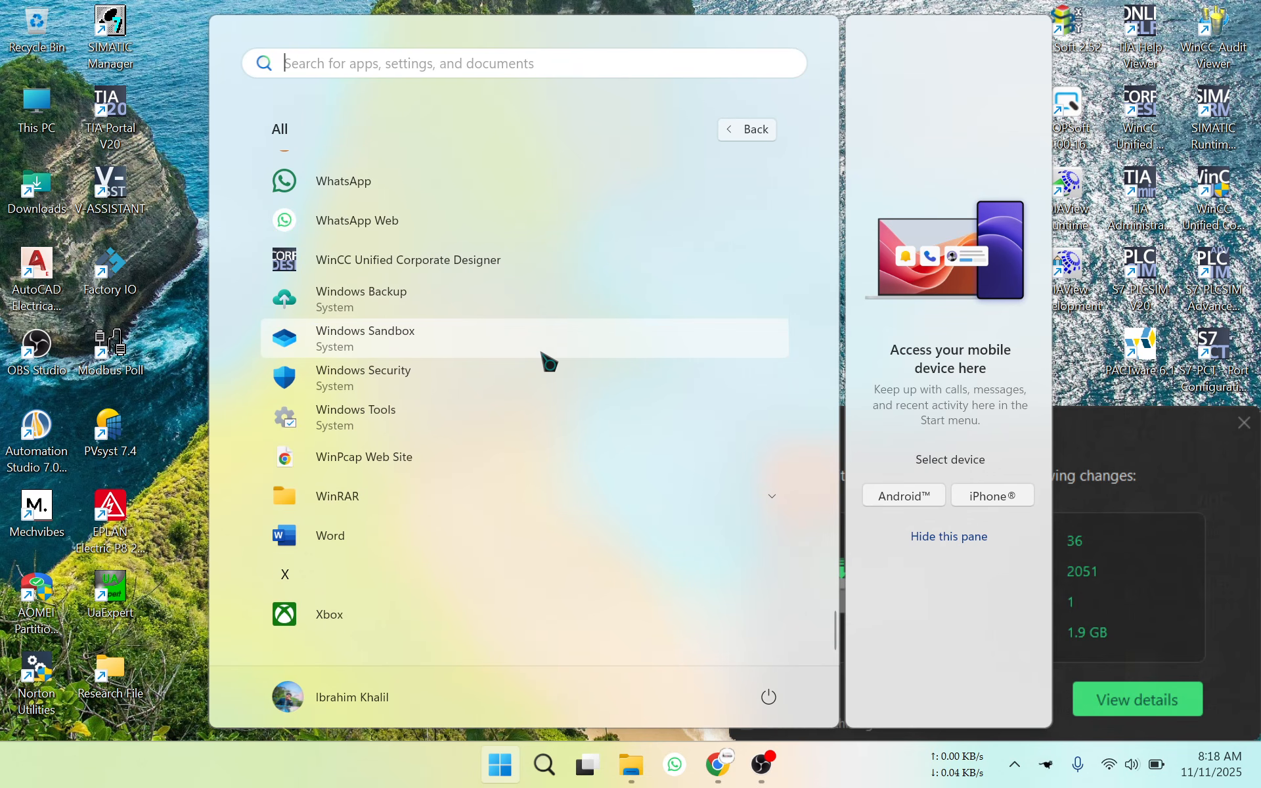
pyautogui.write('igni')
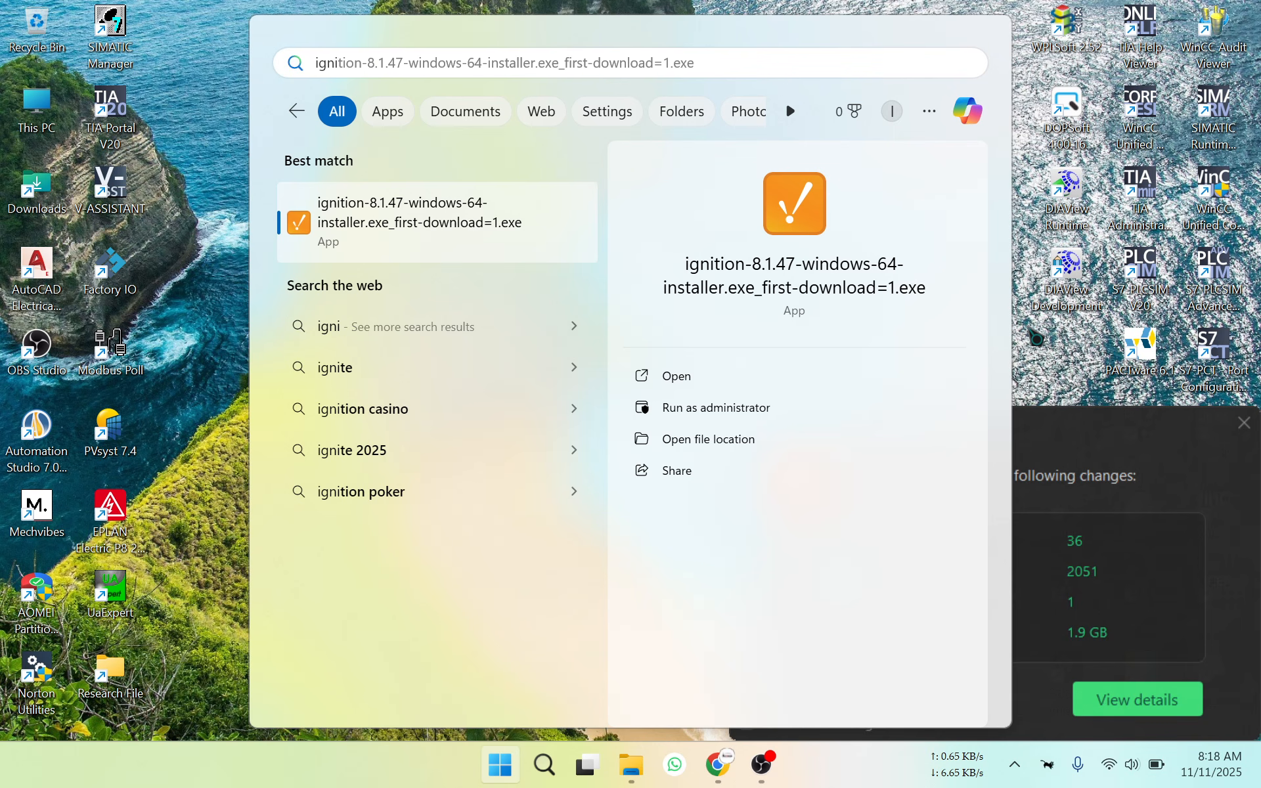
pyautogui.click(1036, 337)
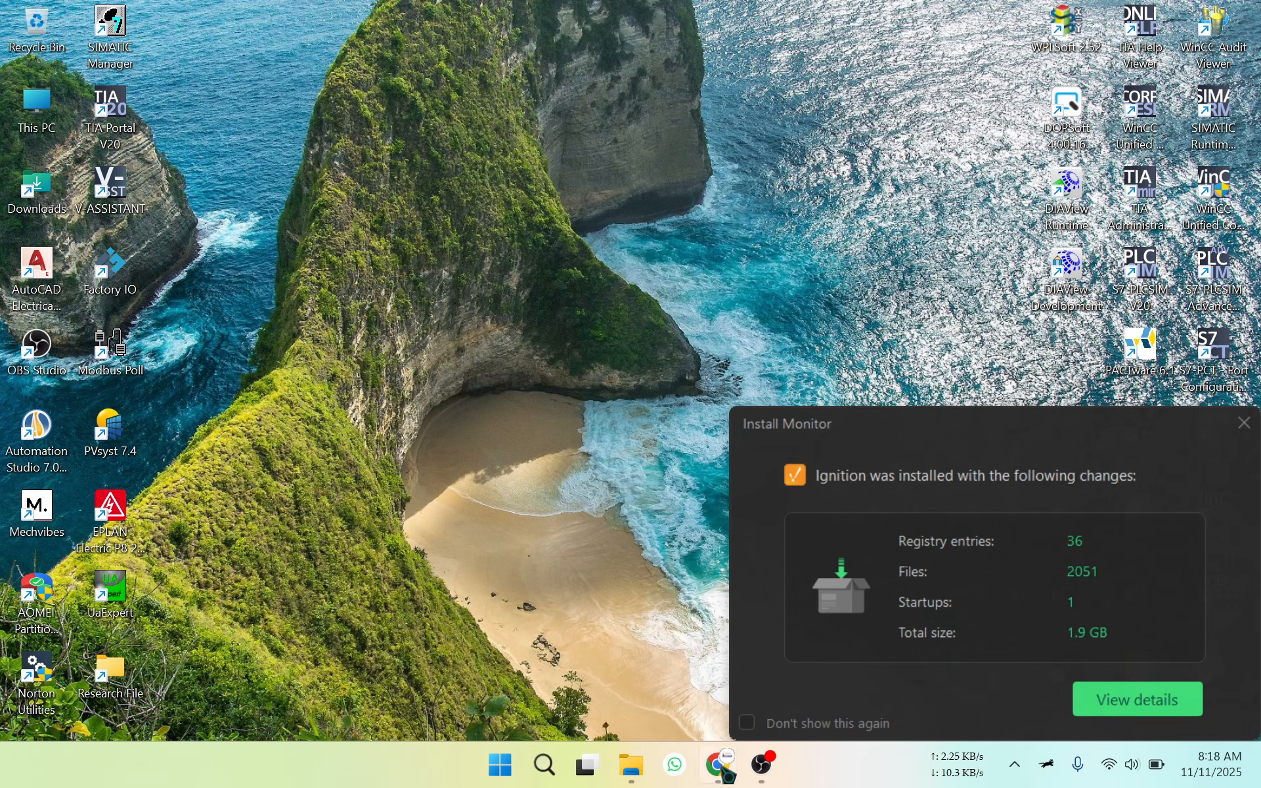
# Switch back to Chrome and return to the Ignition Gateway edition selection page.
pyautogui.click(718, 764)
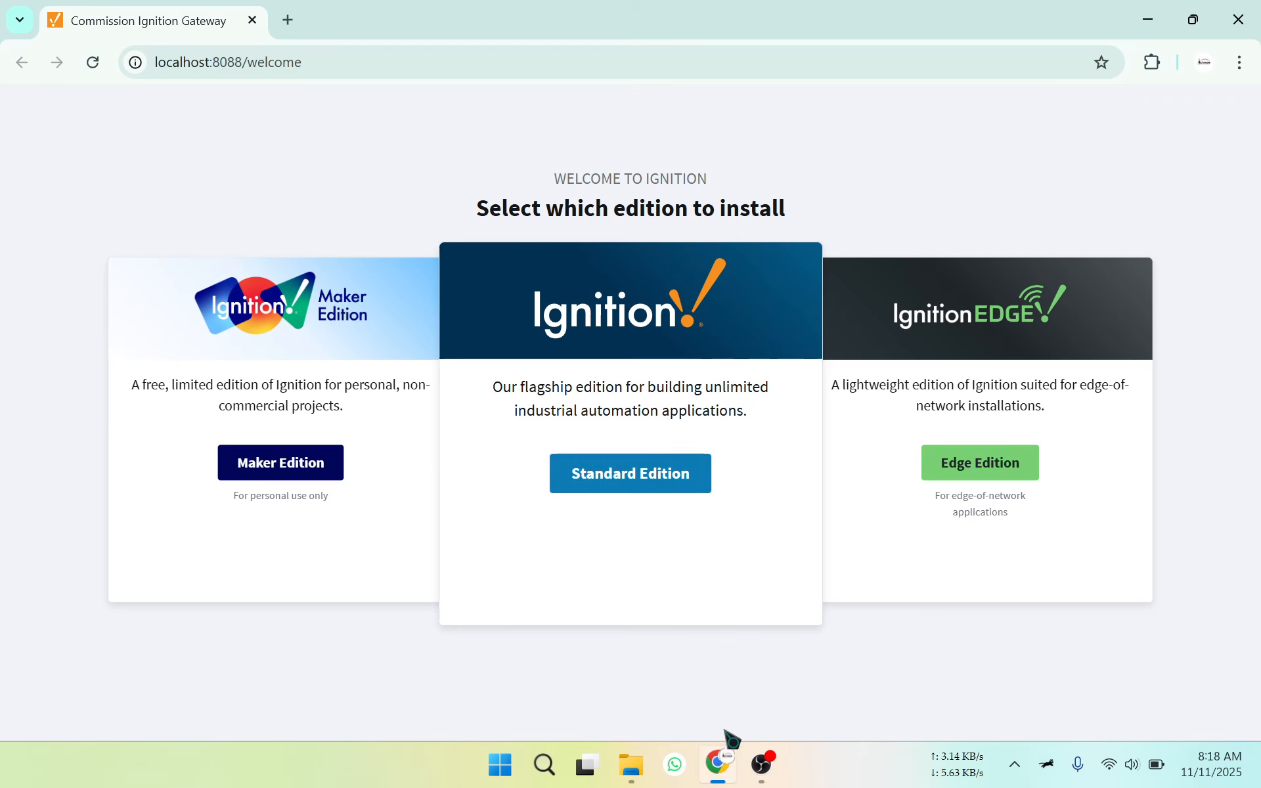
pyautogui.click(637, 492)
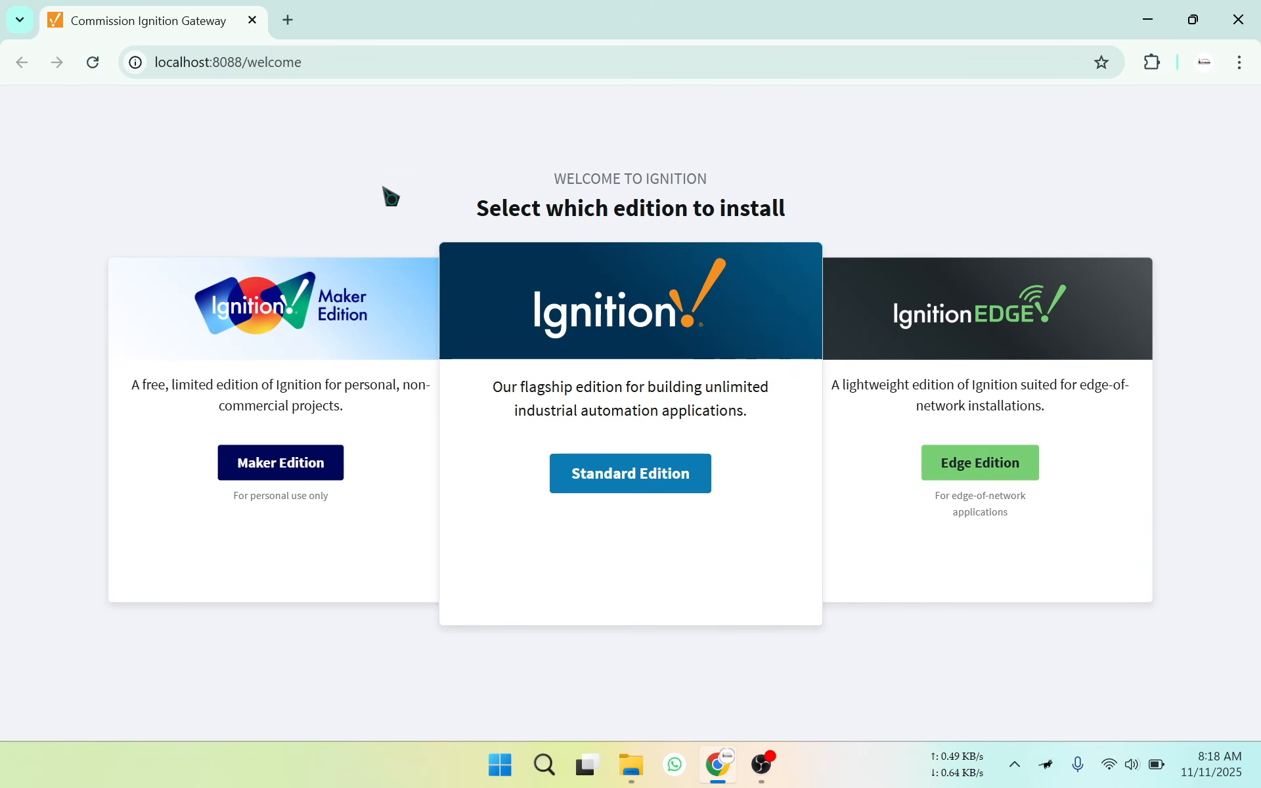
# Capture a screen snip of the Ignition edition selection page.
pyautogui.press('super+shift+s')
pyautogui.moveTo(1, 1); pyautogui.dragTo(1195, 787)
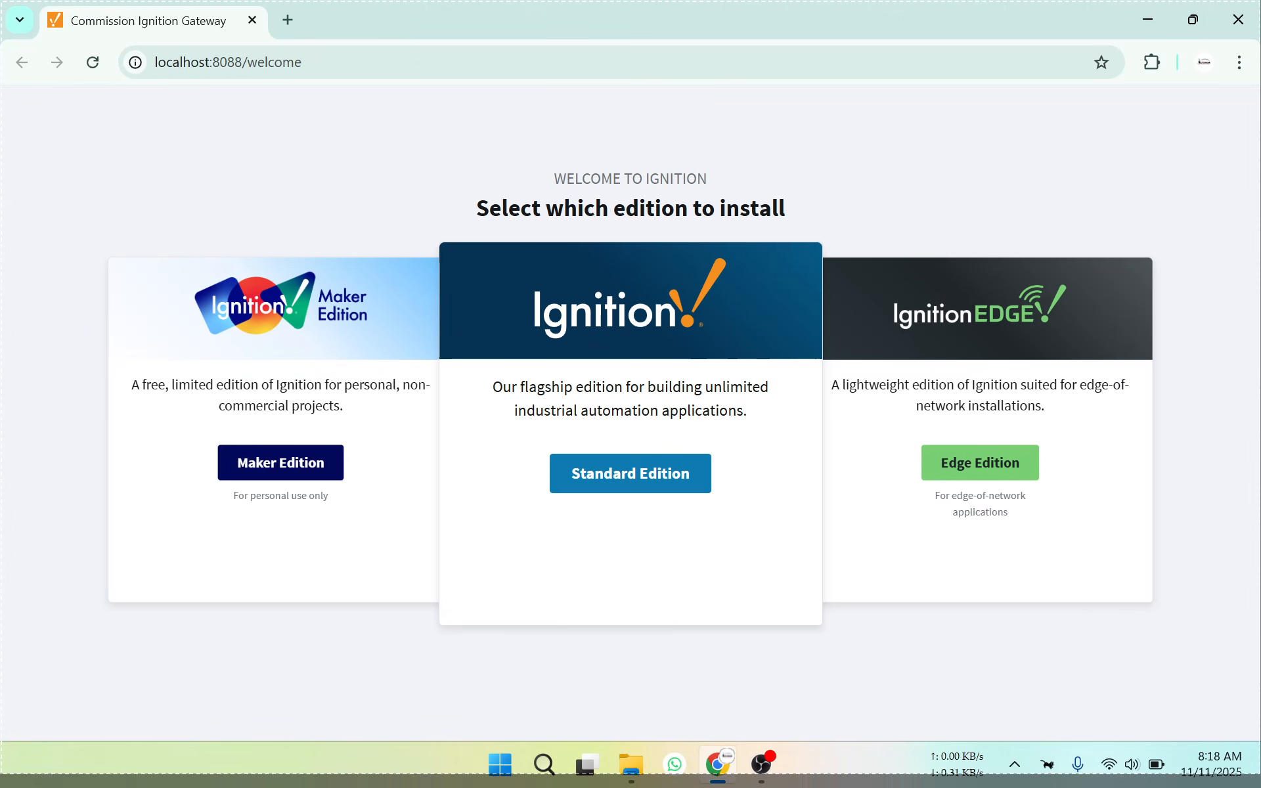
pyautogui.click(293, 21)
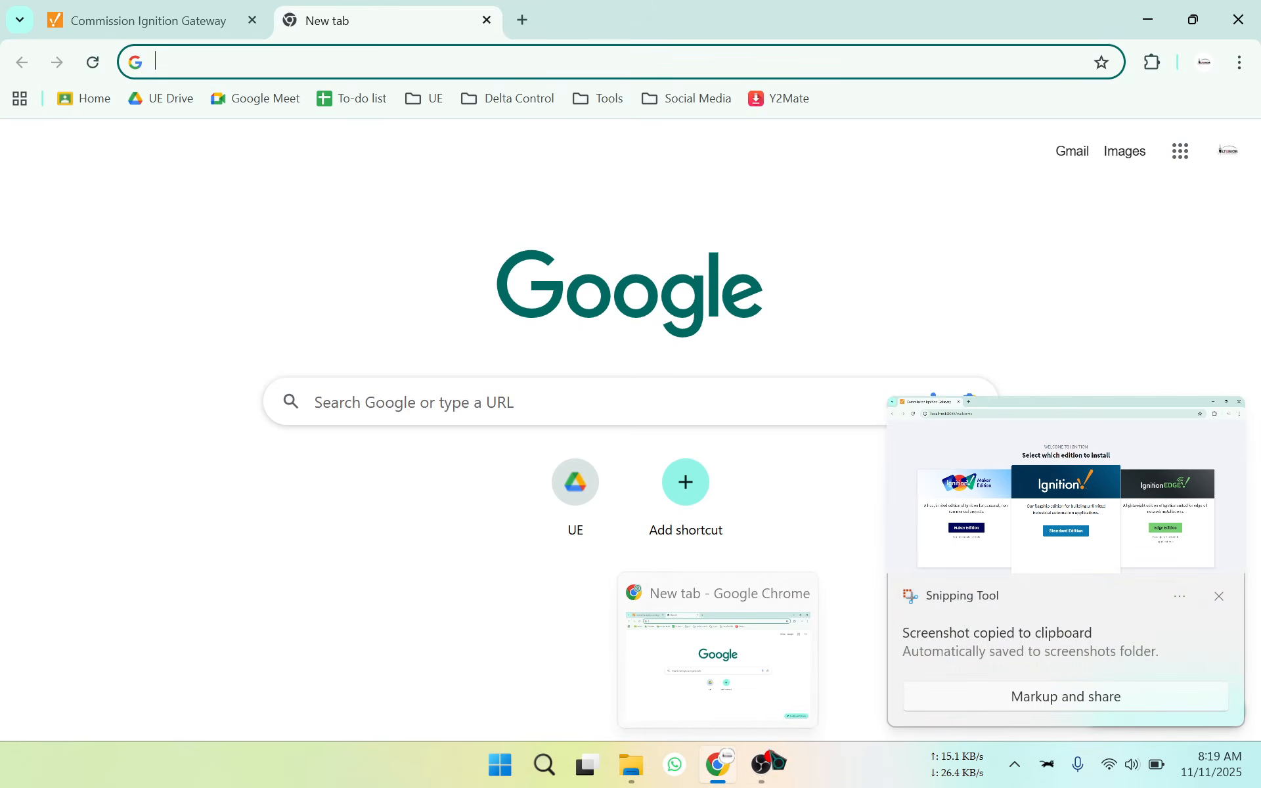
pyautogui.click(763, 762)
pyautogui.click(1219, 596)
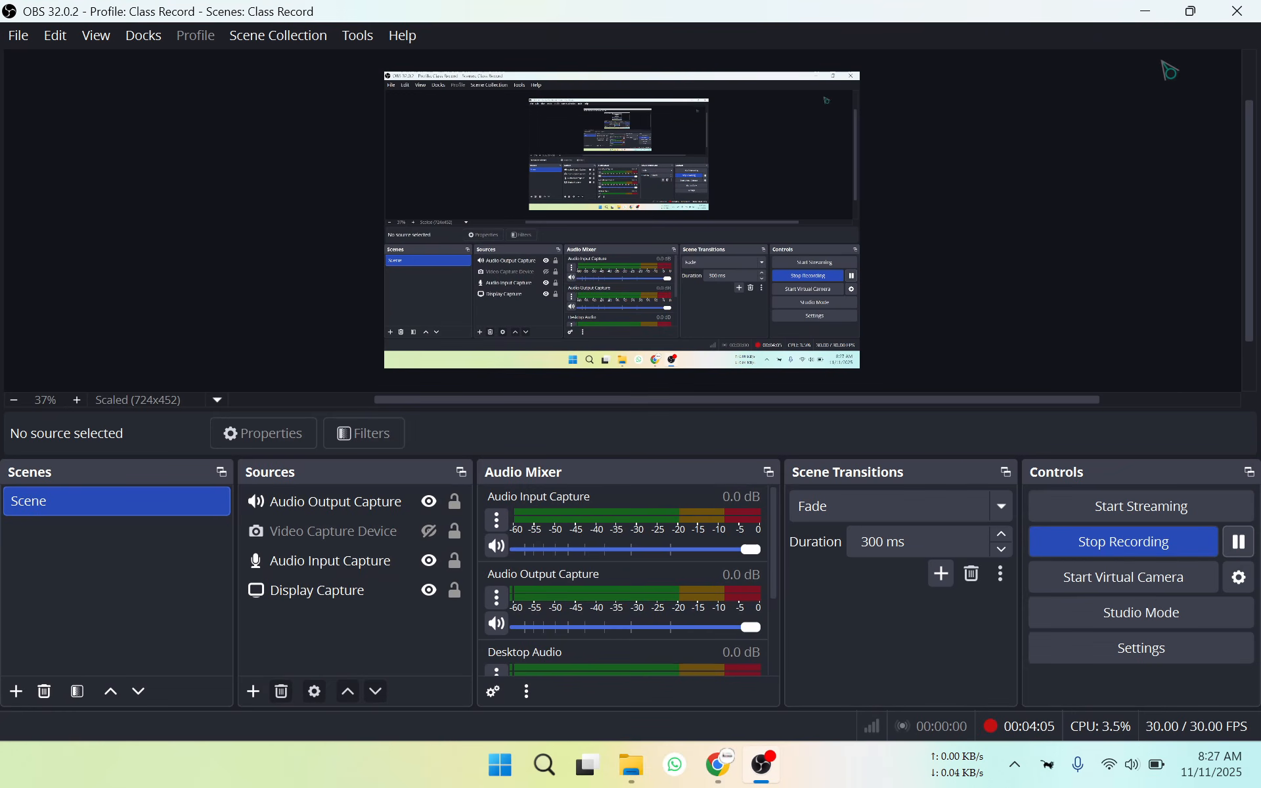
pyautogui.click(1151, 11)
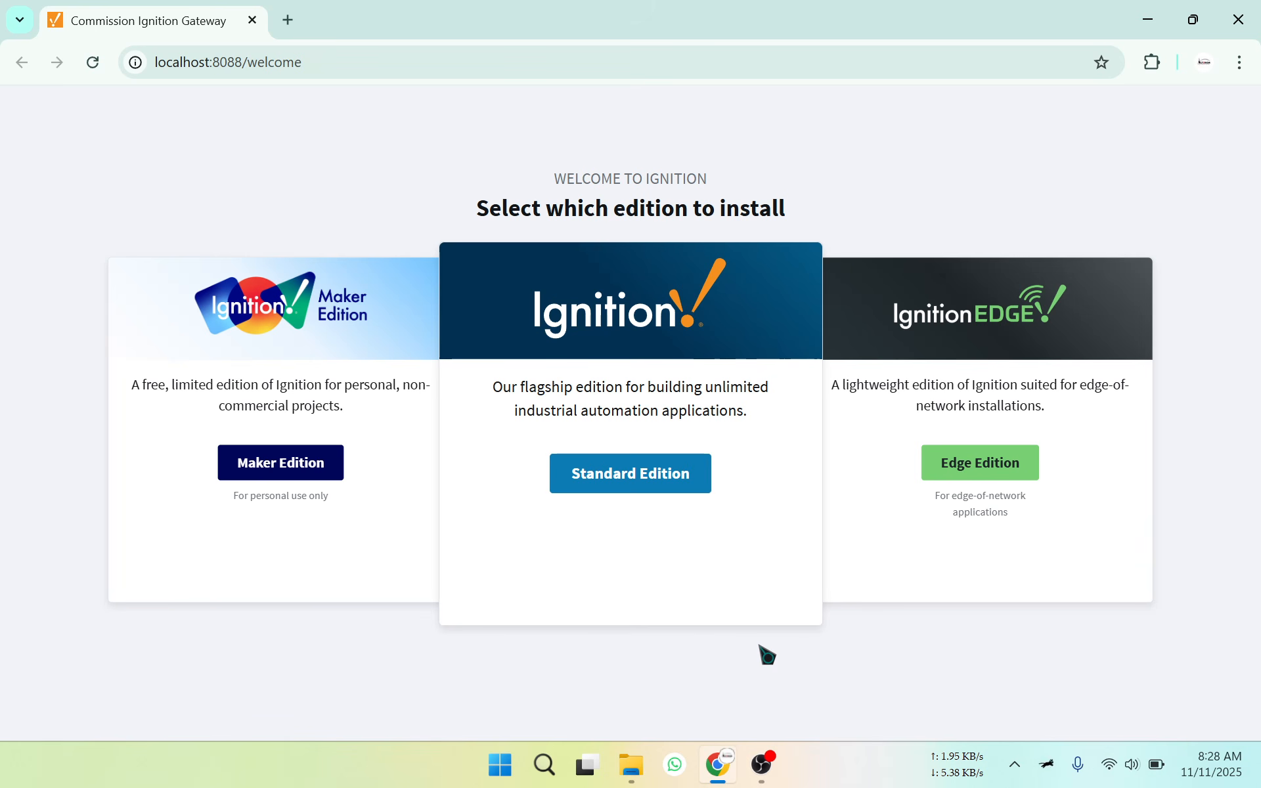
# Choose the Standard Edition and accept the software license agreement to proceed to user creation.
pyautogui.click(635, 475)
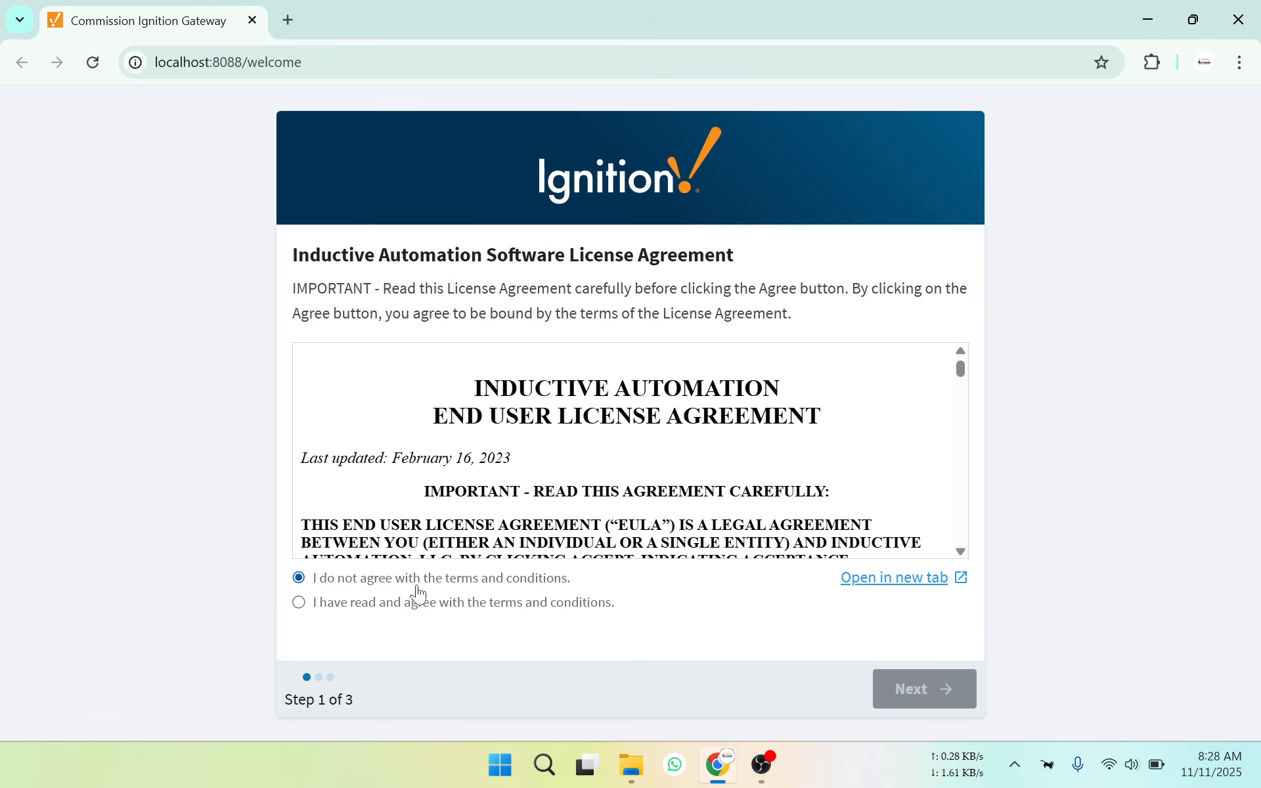
pyautogui.click(318, 603)
pyautogui.click(933, 686)
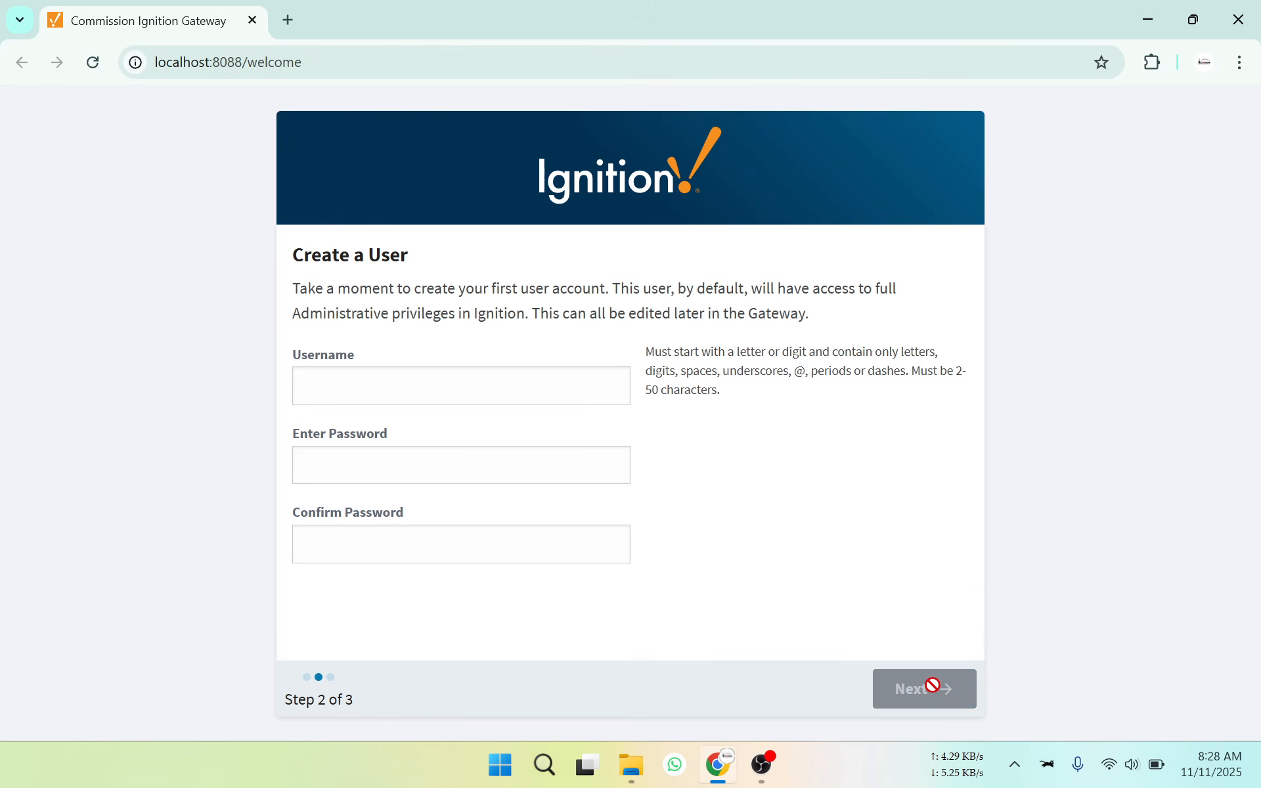
# Set the first gateway user's username to Admin.
pyautogui.click(368, 389)
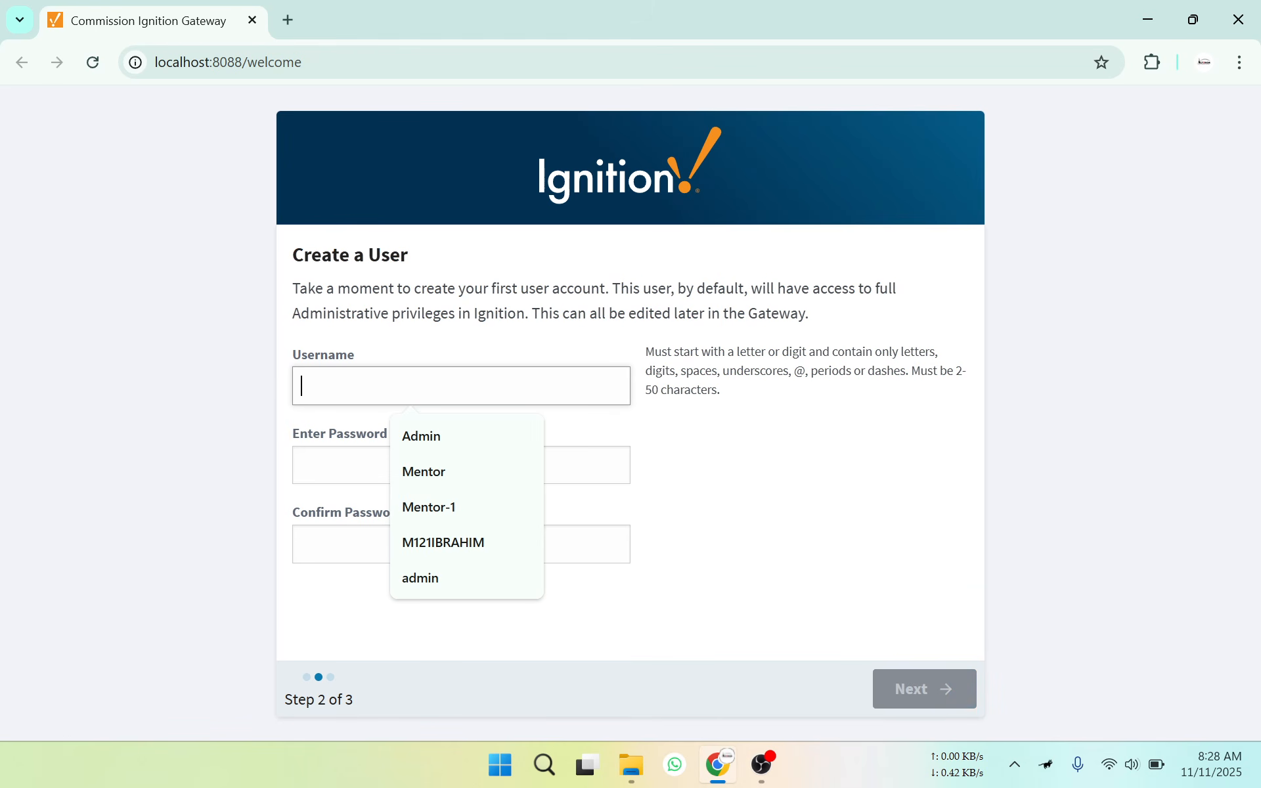
pyautogui.click(423, 437)
pyautogui.press('Tab')
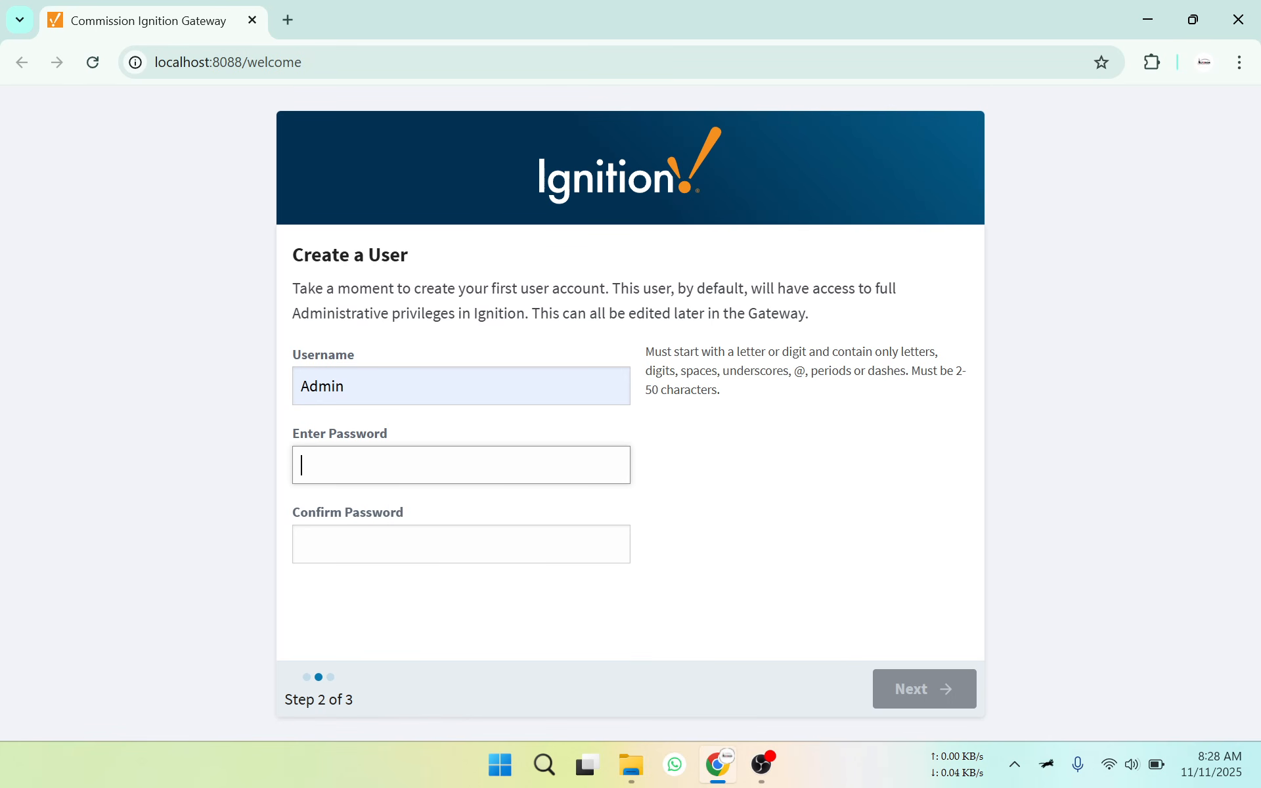
# Enter a first account password for the new gateway user and clear the password field.
pyautogui.write('a')
pyautogui.write('••')
pyautogui.write('•••••')
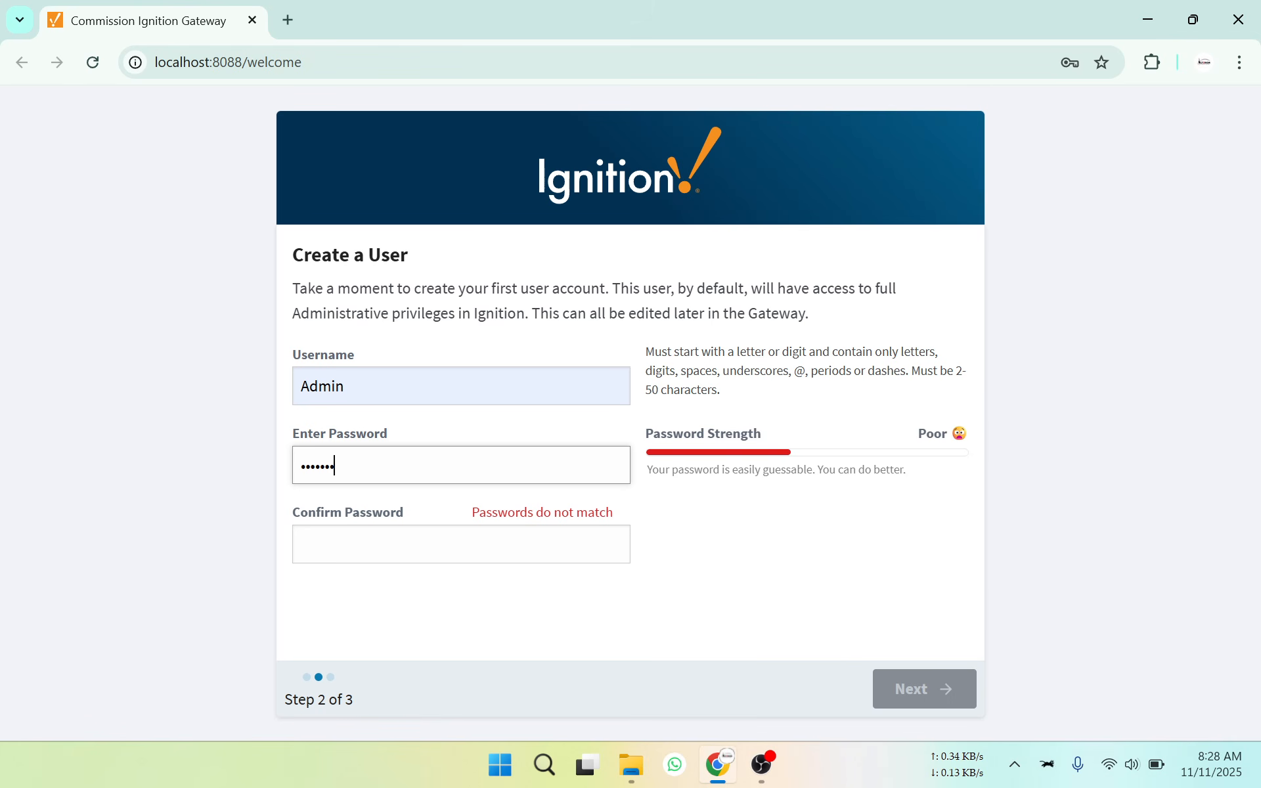
pyautogui.hotkey('ctrl', 'a')
pyautogui.press('BackSpace')
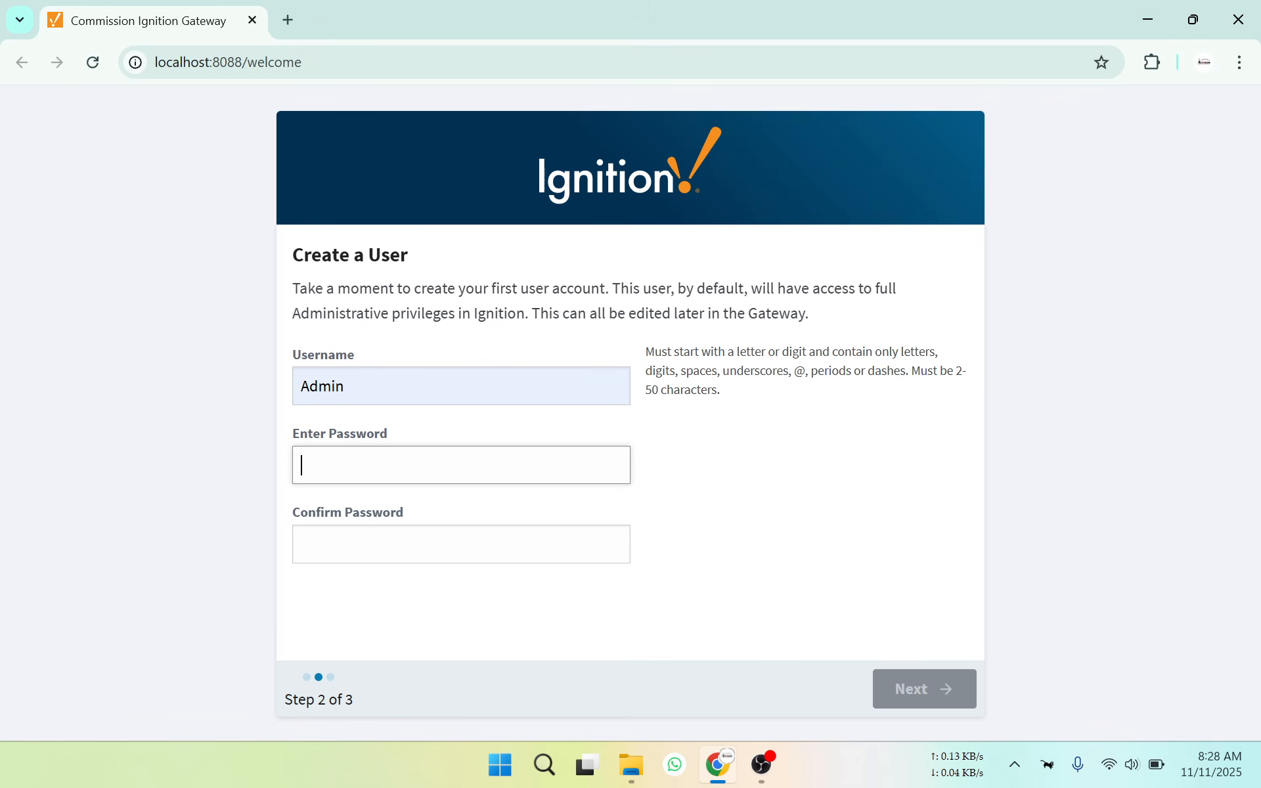
# Enter and confirm the new user's account password, proceed to port configuration and save the credentials in the browser.
pyautogui.write('••••••••••')
pyautogui.click(301, 545)
pyautogui.write('••••')
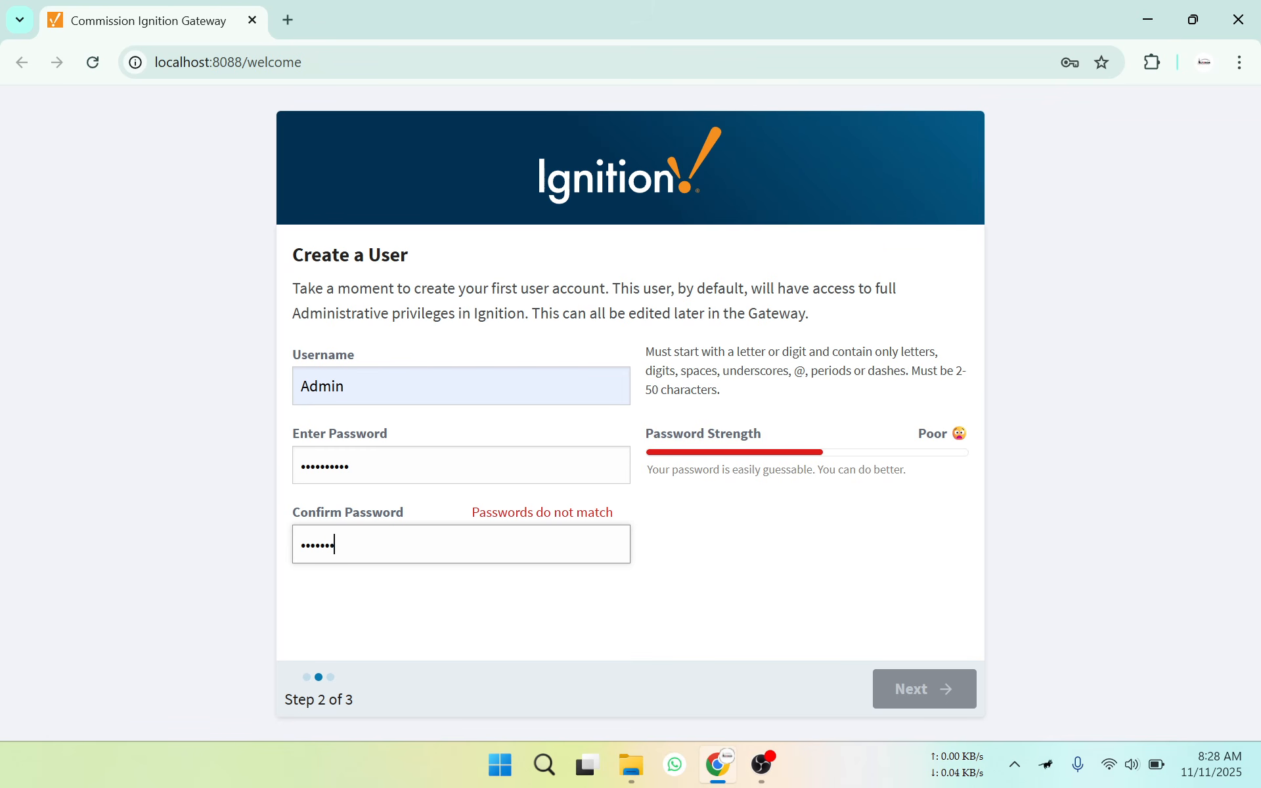
pyautogui.write('••••••')
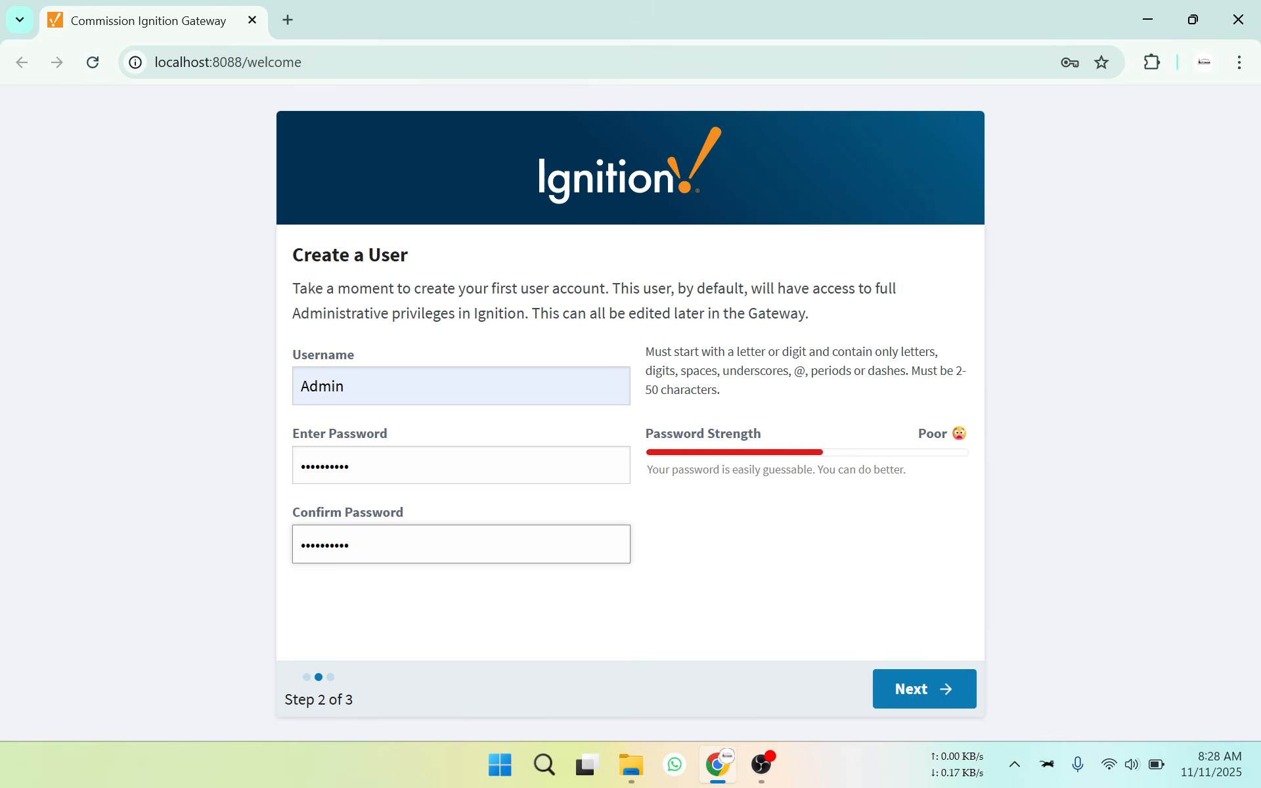
pyautogui.click(946, 697)
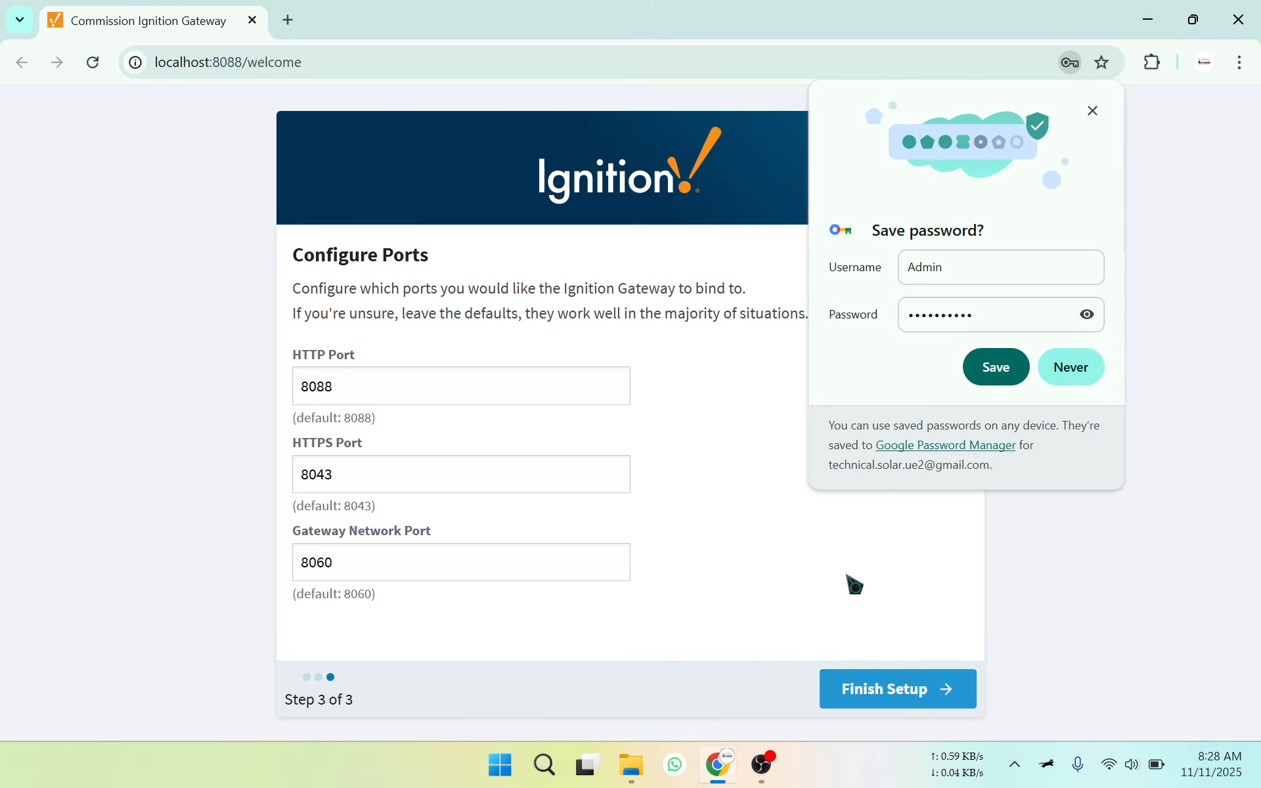
pyautogui.click(995, 367)
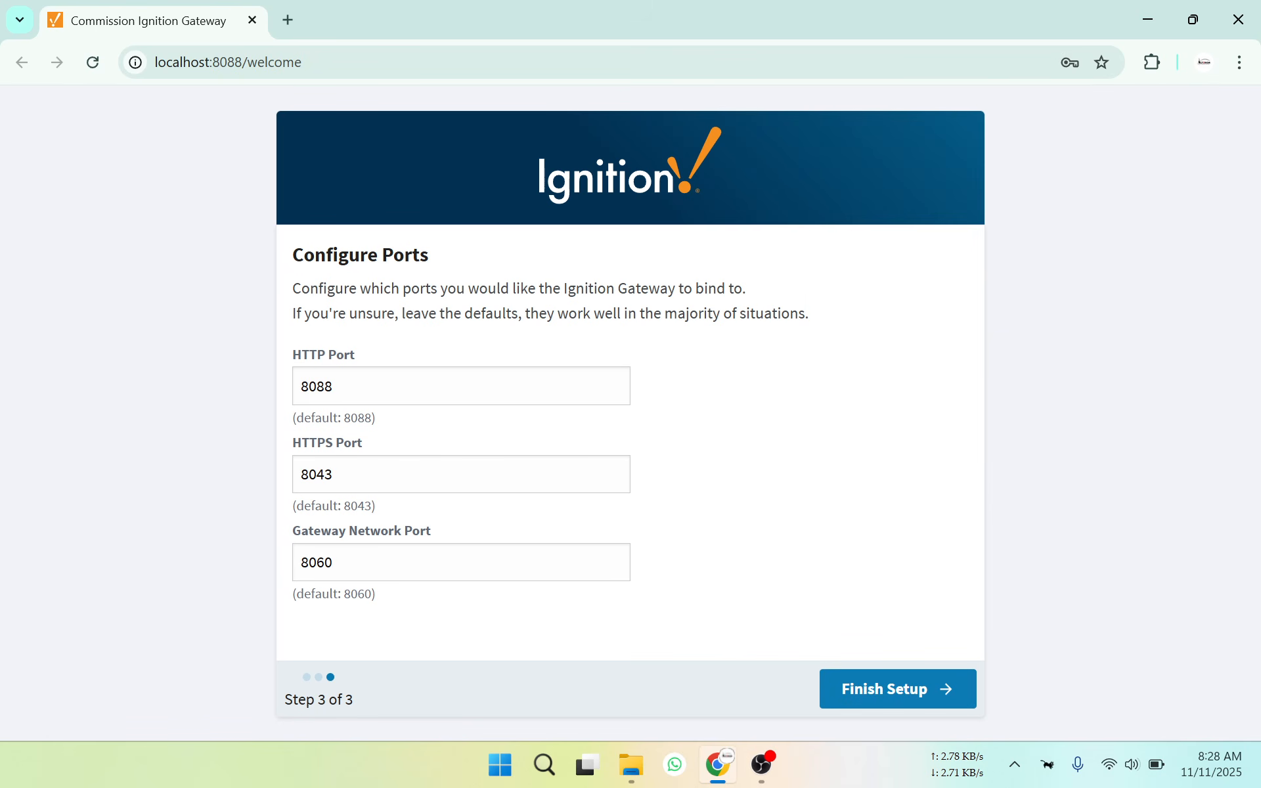
# Finish the setup with the default ports 8088, 8043 and 8060, and start the gateway.
pyautogui.moveTo(363, 390); pyautogui.dragTo(245, 396)
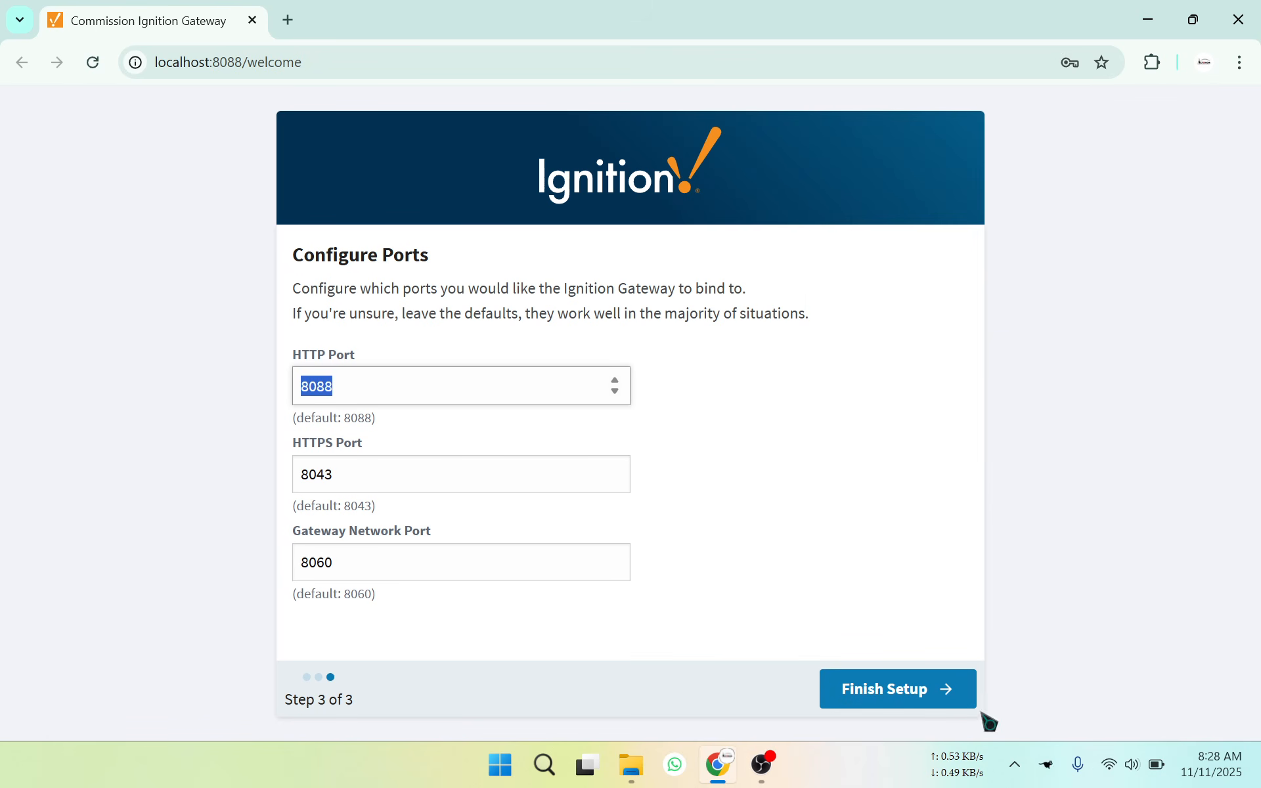
pyautogui.click(915, 699)
pyautogui.click(662, 460)
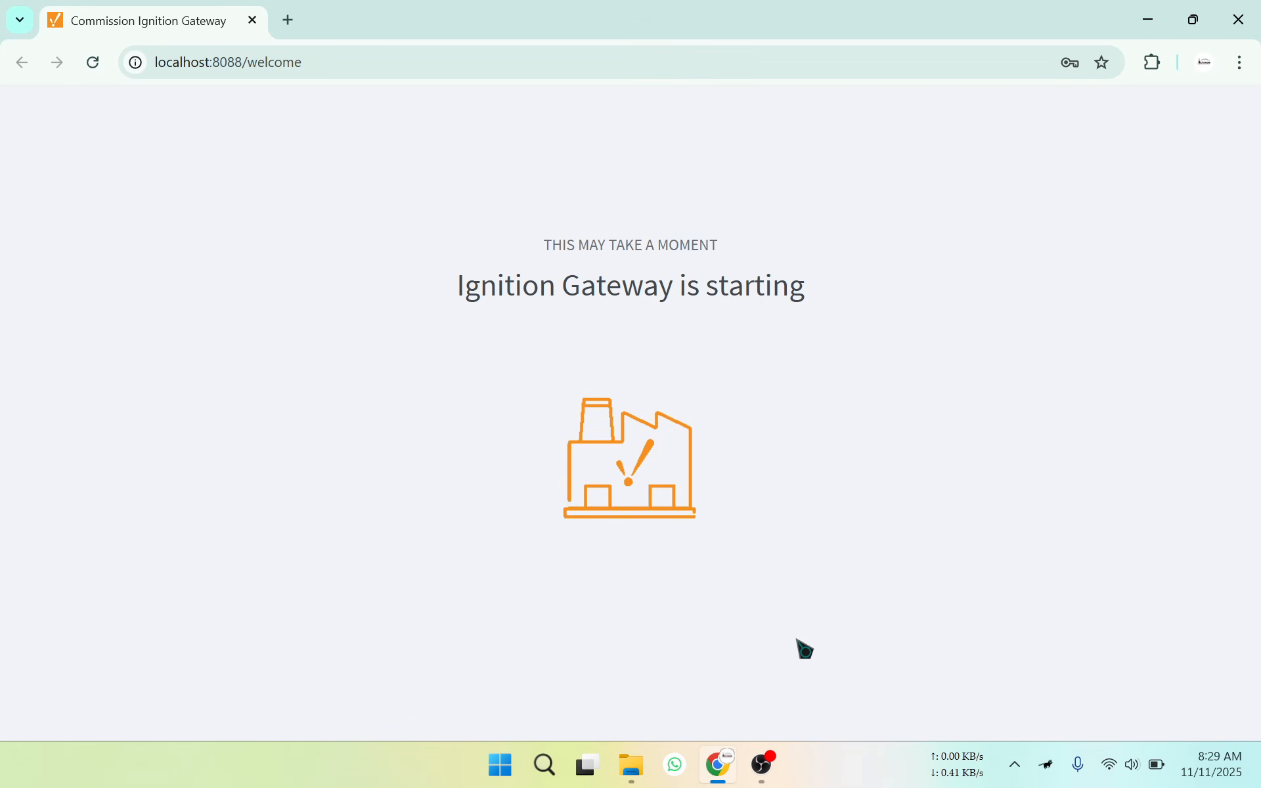
pyautogui.click(762, 764)
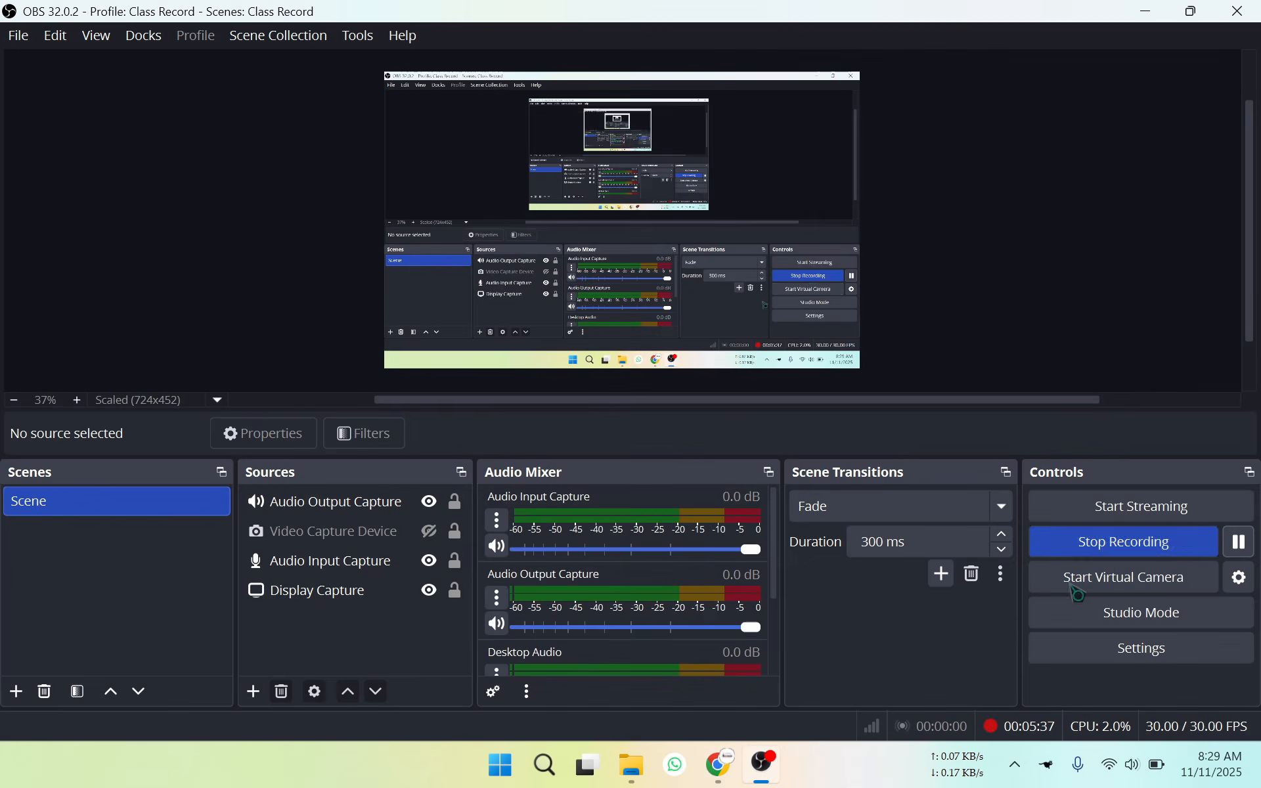
pyautogui.click(1145, 11)
# Enable the Quick Start configuration, logging in to the gateway as Admin with the saved account password.
pyautogui.click(490, 418)
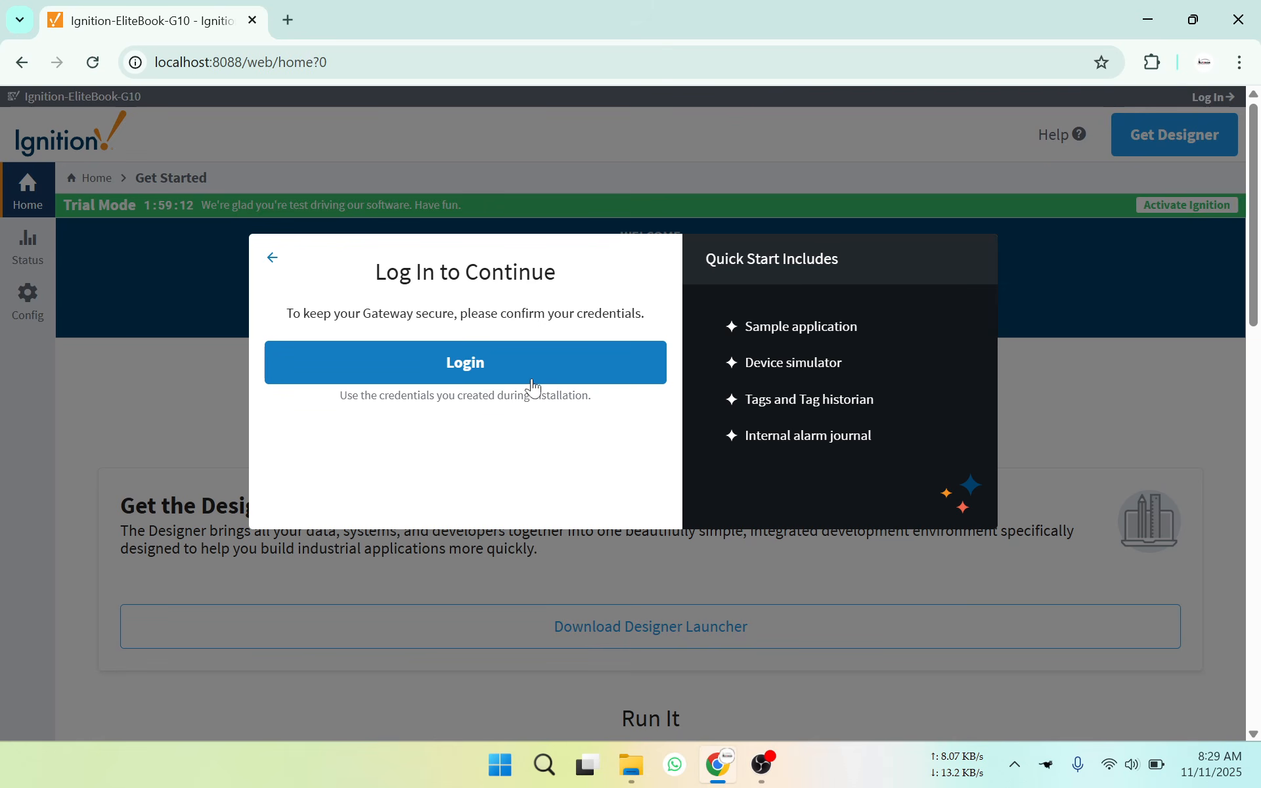
pyautogui.click(475, 368)
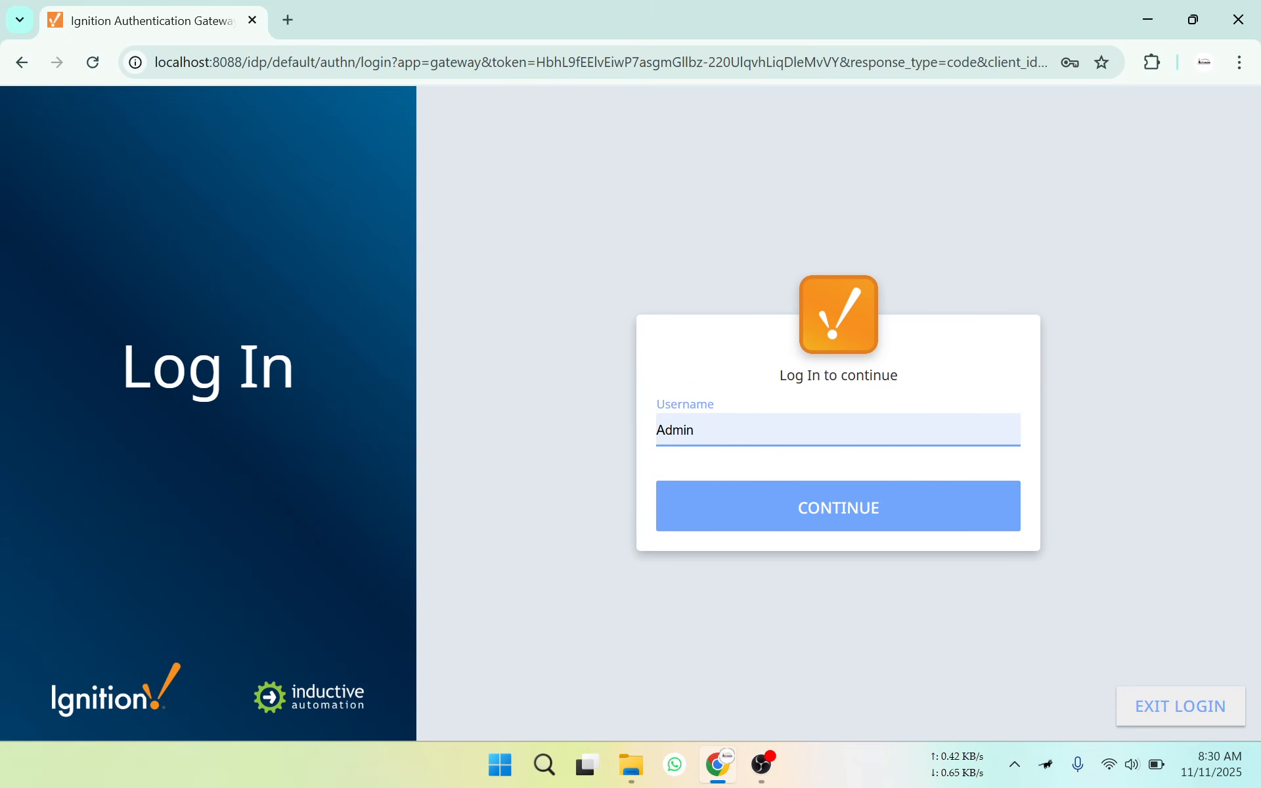
pyautogui.click(681, 515)
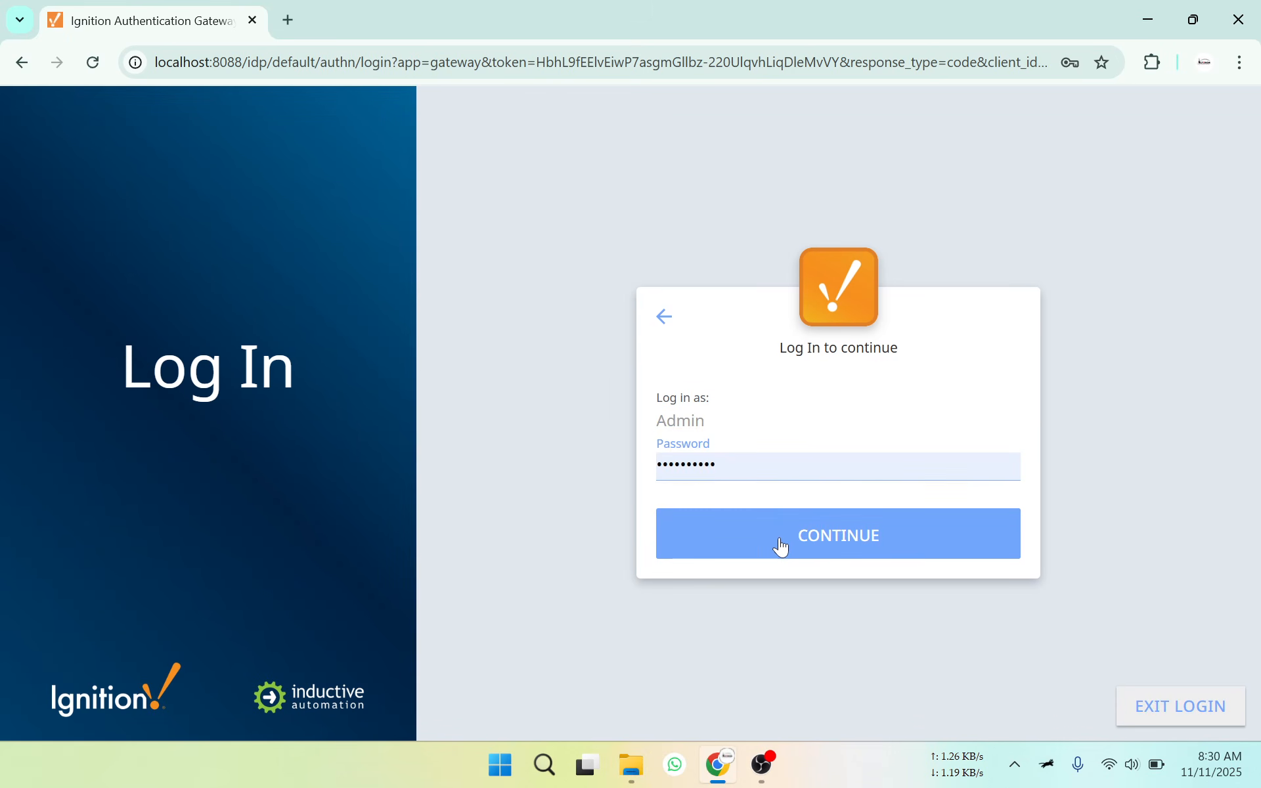
pyautogui.click(782, 545)
pyautogui.click(493, 420)
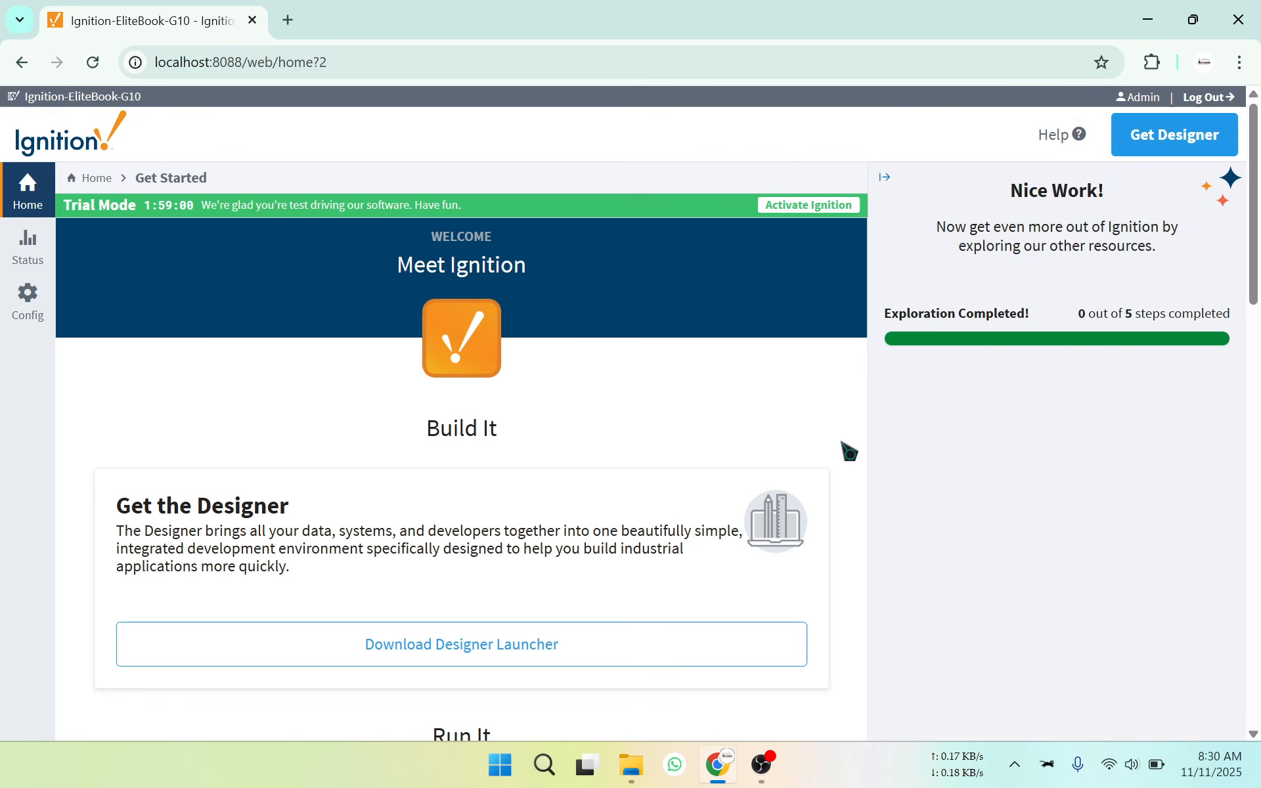
pyautogui.scroll(-6, 526, 539)
pyautogui.scroll(8, 503, 550)
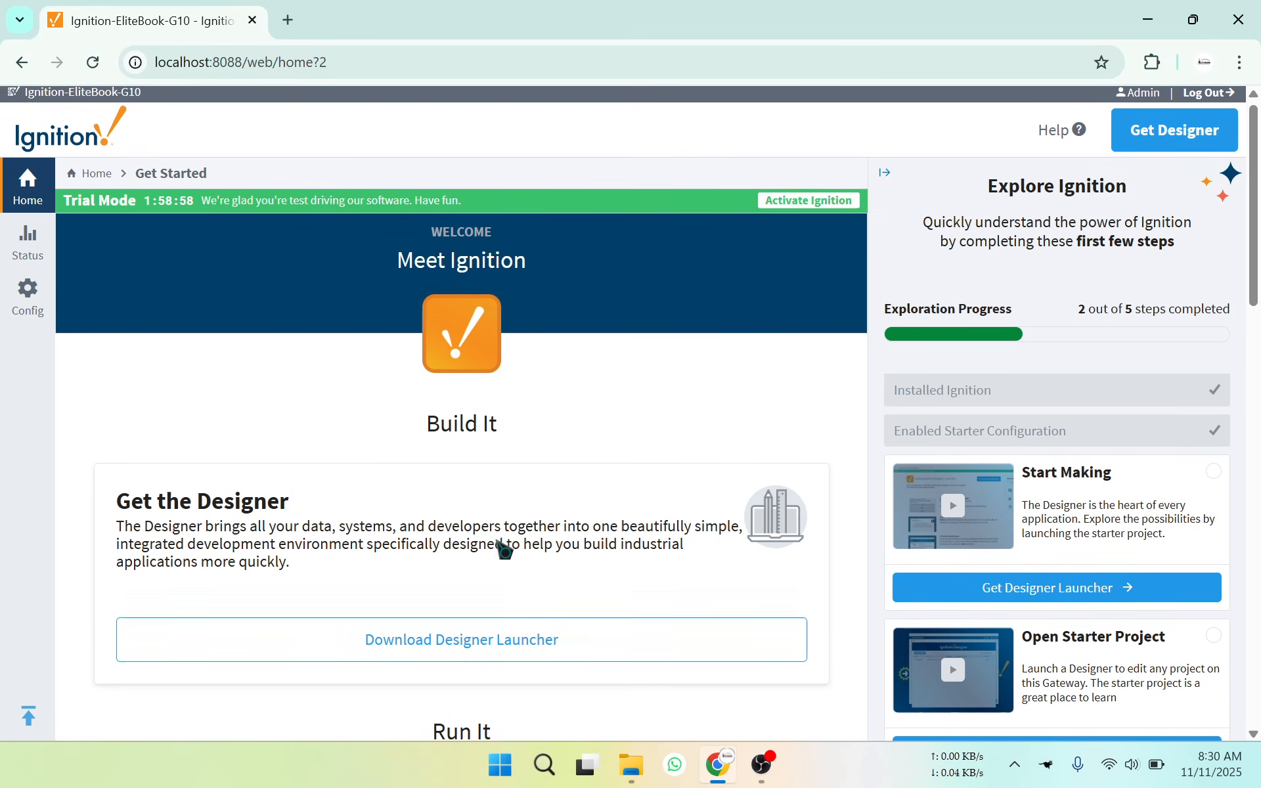